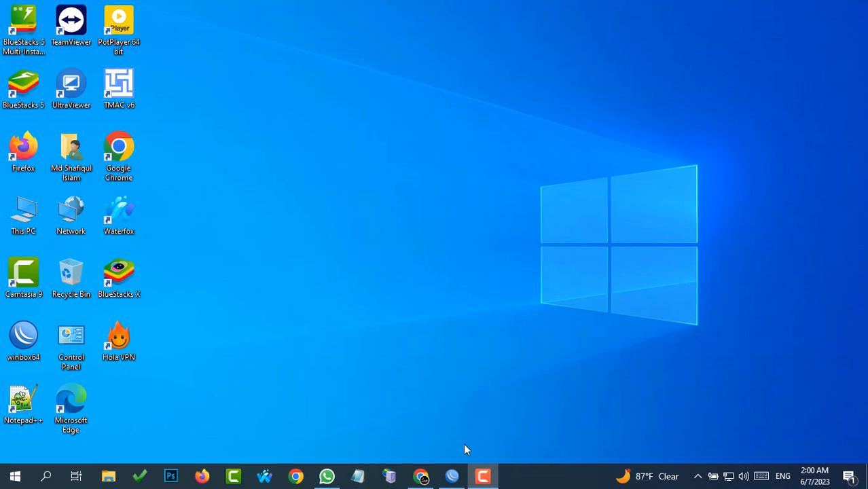
- Restore the maximized WinBox router session window from the taskbar
{"action": "left_click", "coordinate": [451, 475]}
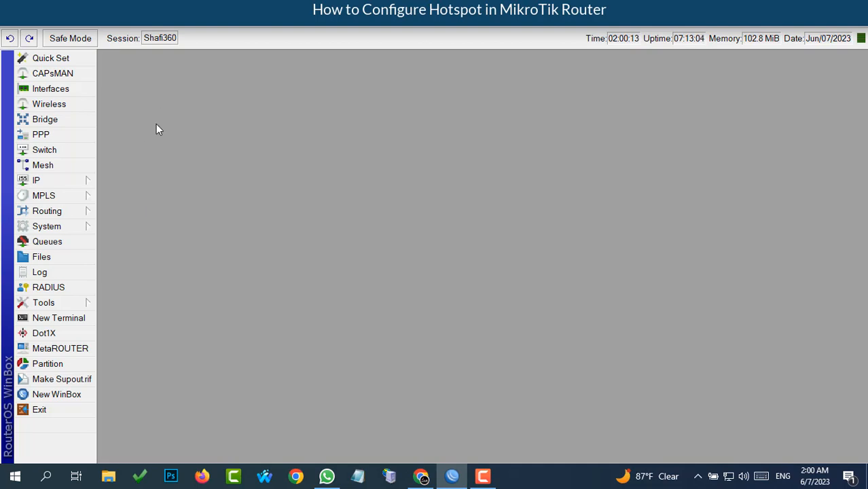
- Inspect ether1–ether5 and wlan1 in the Interface List, then bring up the Bridge window
{"action": "left_click", "coordinate": [51, 90]}
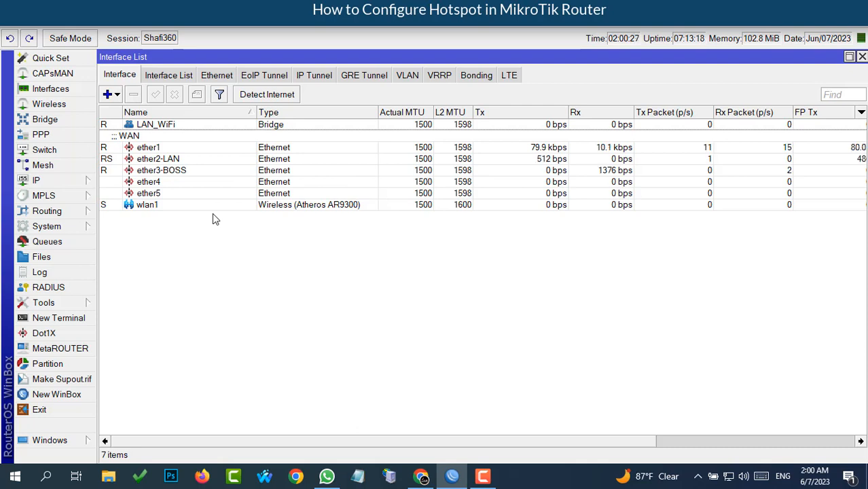
{"action": "left_click", "coordinate": [146, 148]}
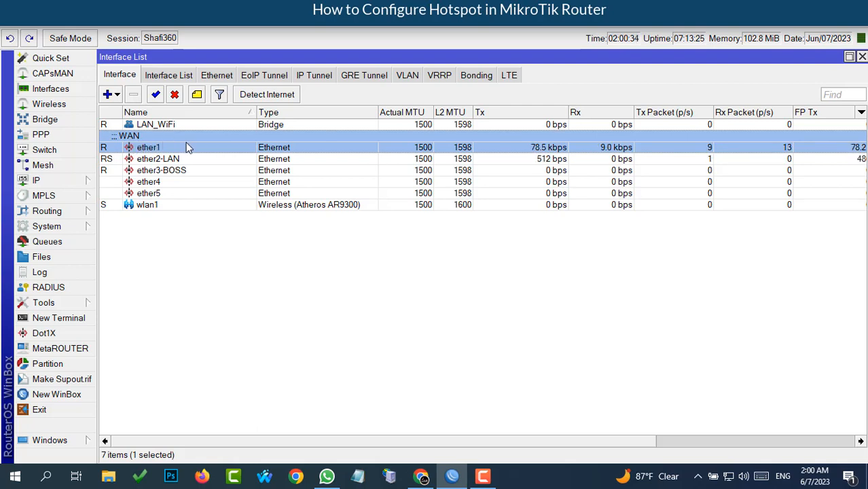
{"action": "left_click", "coordinate": [158, 161]}
{"action": "left_click", "coordinate": [162, 173]}
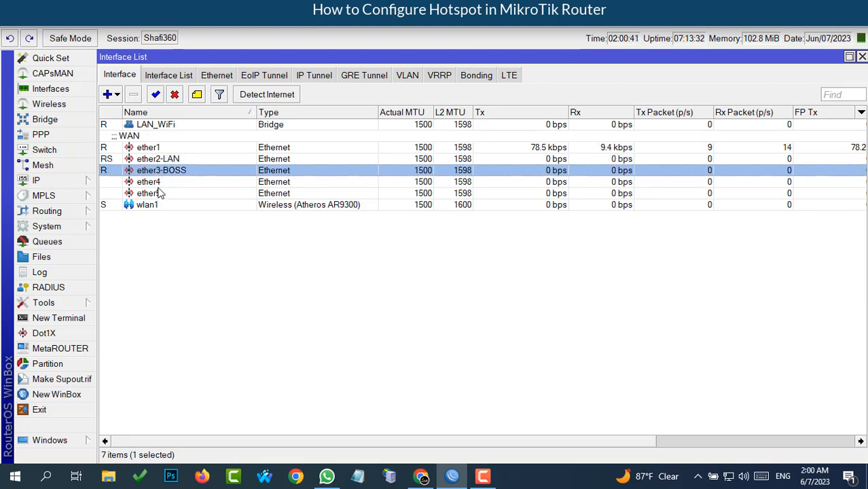
{"action": "left_click", "coordinate": [149, 185]}
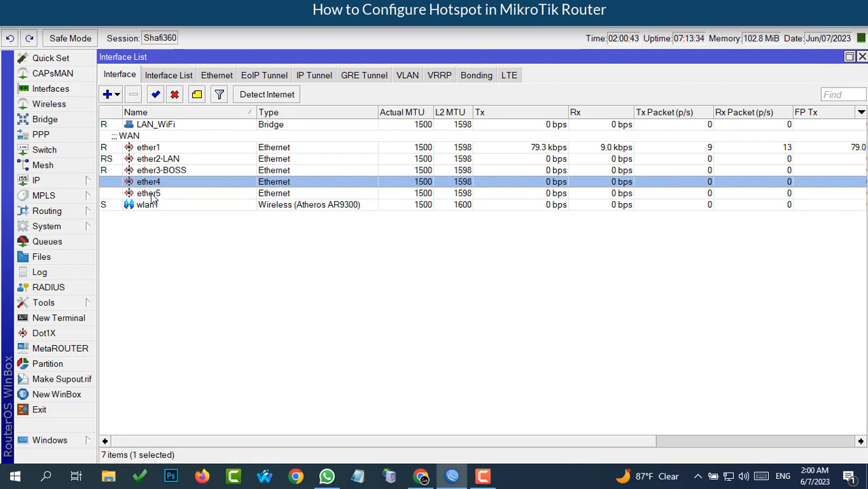
{"action": "left_click", "coordinate": [152, 194]}
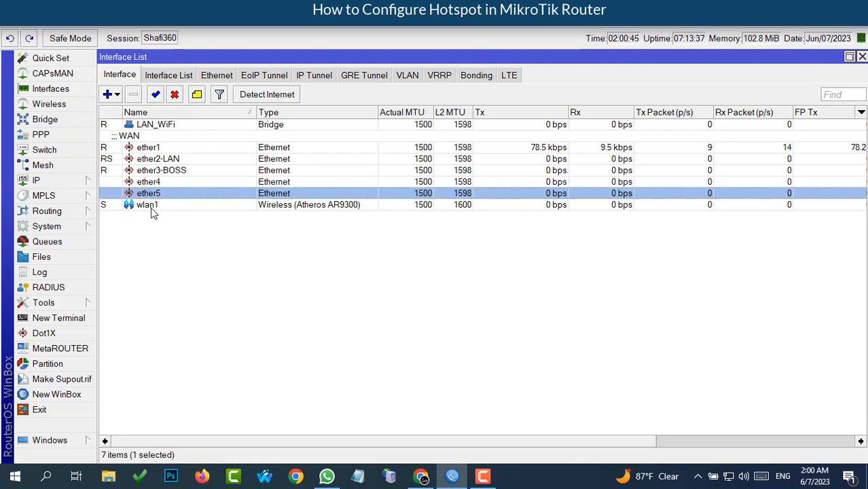
{"action": "left_click", "coordinate": [152, 208]}
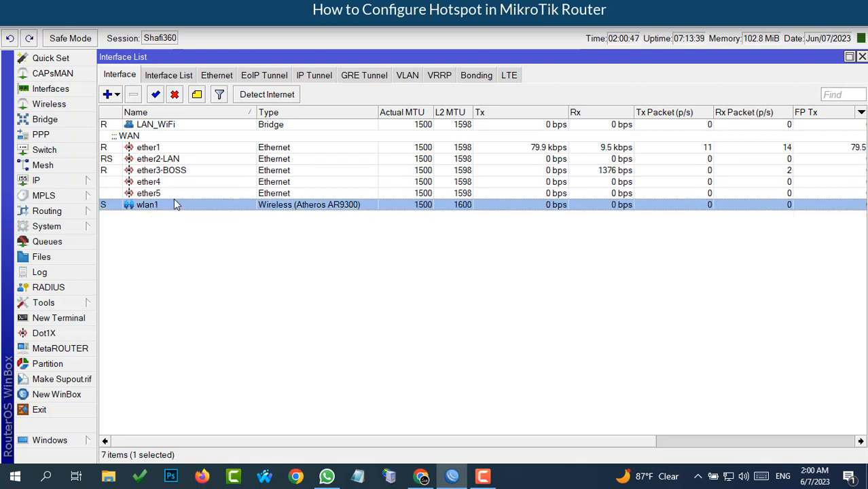
{"action": "left_click", "coordinate": [155, 184]}
{"action": "left_click", "coordinate": [156, 194]}
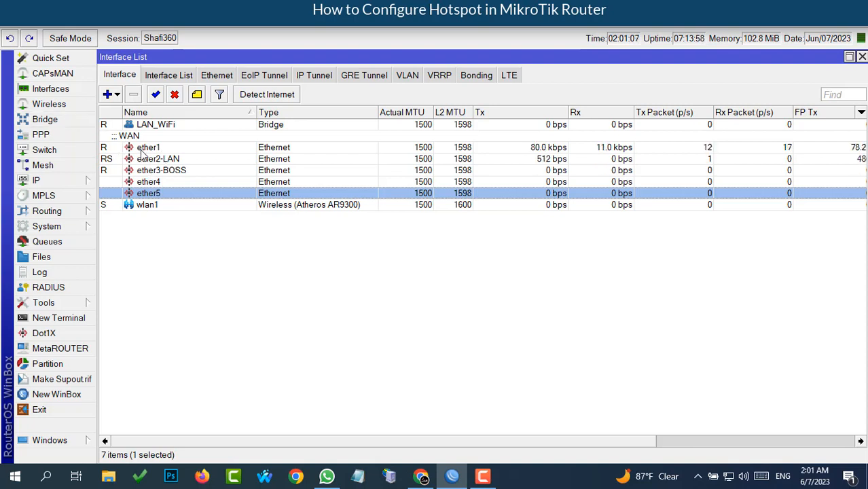
{"action": "left_click", "coordinate": [42, 120]}
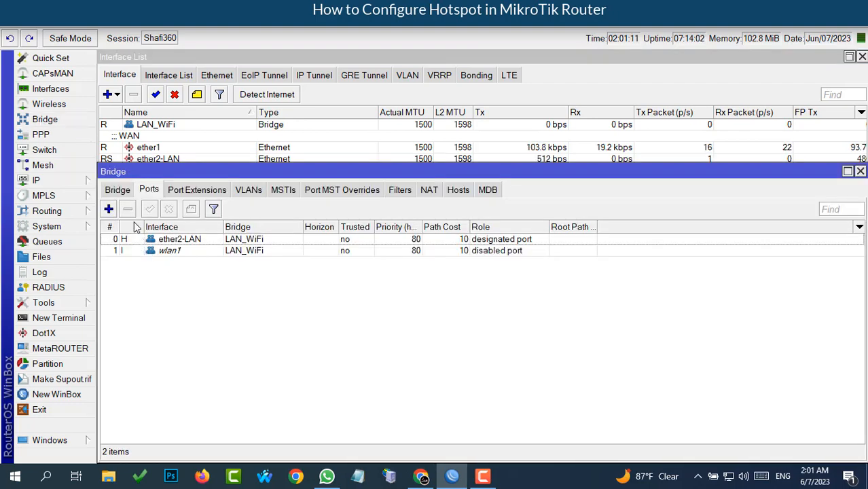
- Compare the LAN_WiFi bridge and its ports, then start a new bridge interface
{"action": "left_click", "coordinate": [117, 191]}
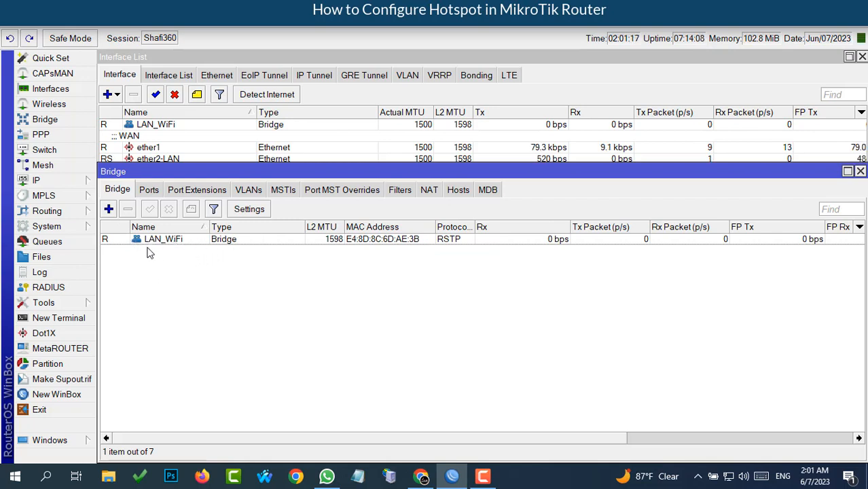
{"action": "left_click", "coordinate": [149, 191]}
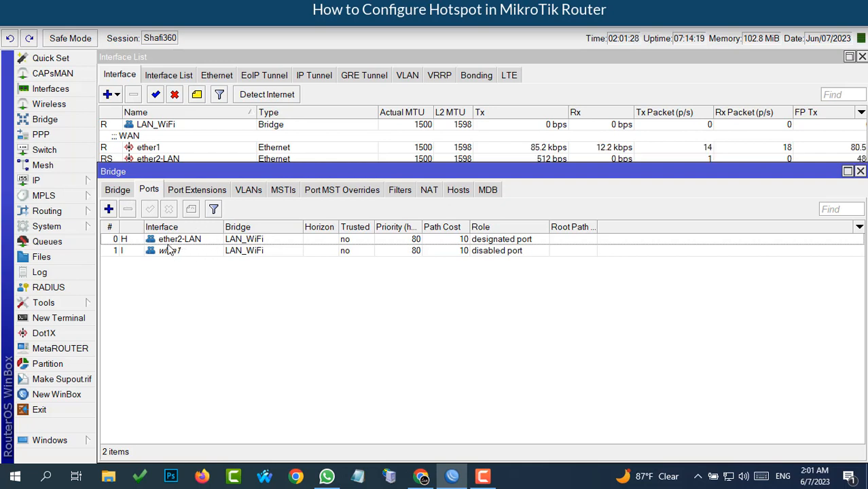
{"action": "left_click", "coordinate": [114, 190]}
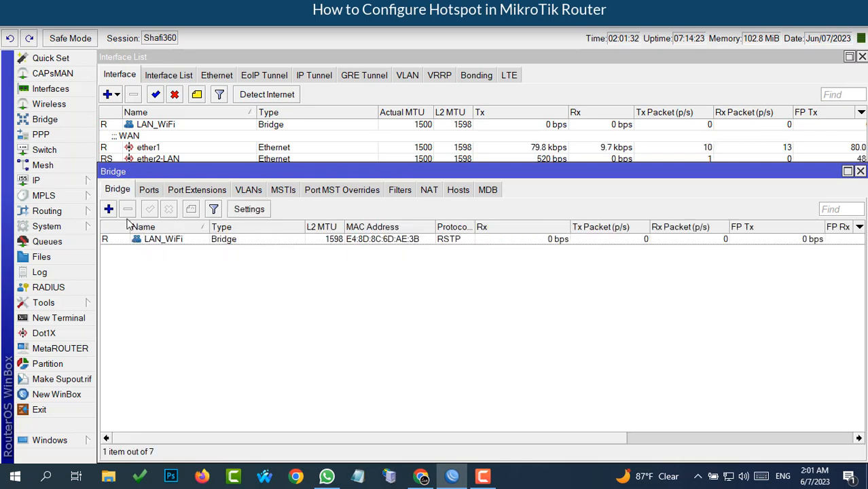
{"action": "left_click", "coordinate": [108, 209]}
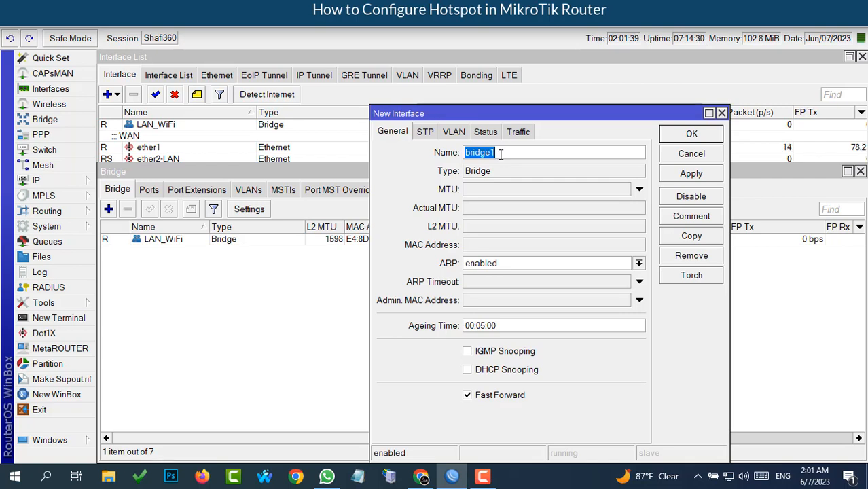
- Create a bridge named 'Hotspot-Bridge' and return to the bridge Ports list
{"action": "type", "text": "Hot"}
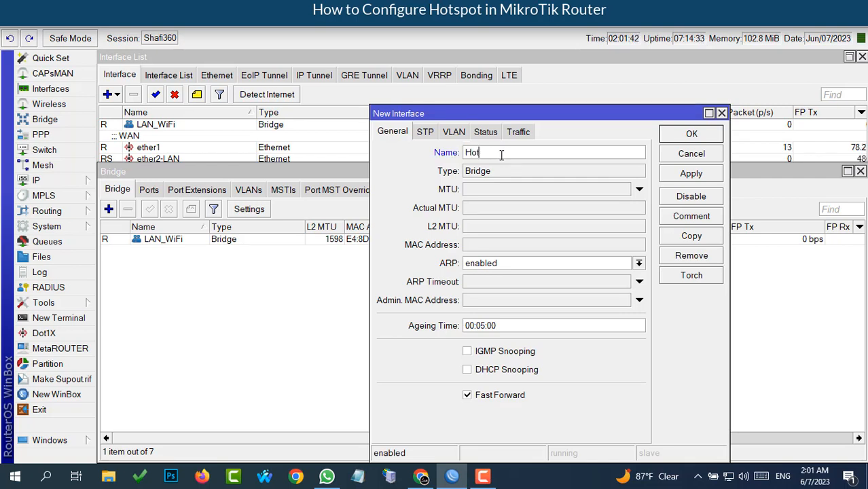
{"action": "type", "text": "spot"}
{"action": "type", "text": "-Brid"}
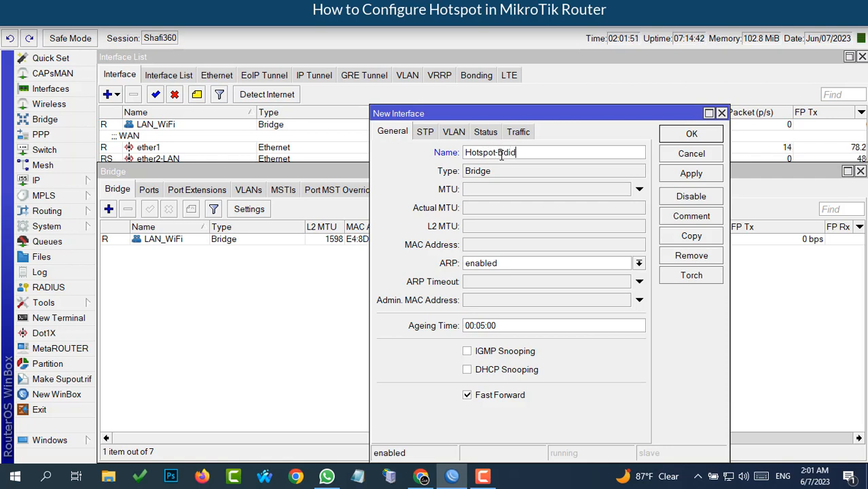
{"action": "type", "text": "ge"}
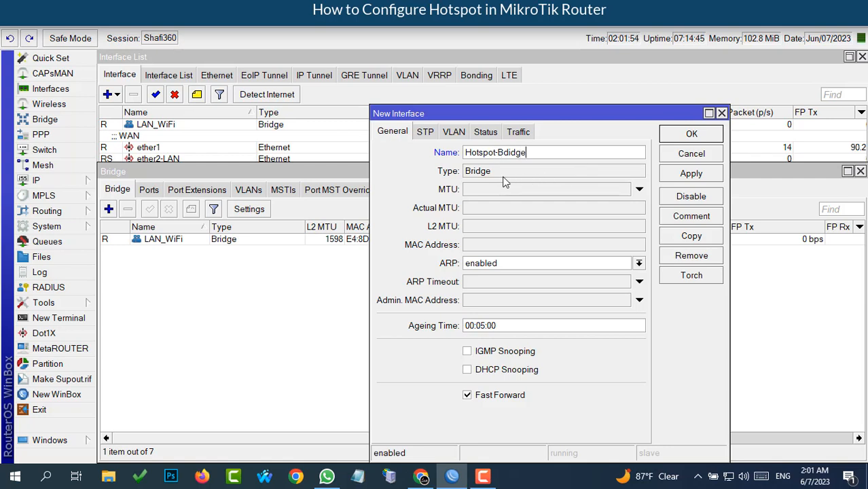
{"action": "left_click", "coordinate": [690, 175]}
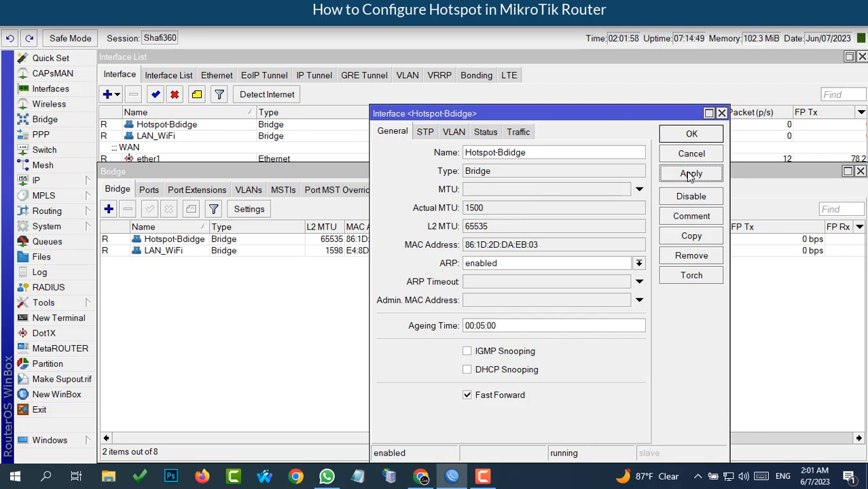
{"action": "left_click", "coordinate": [692, 133]}
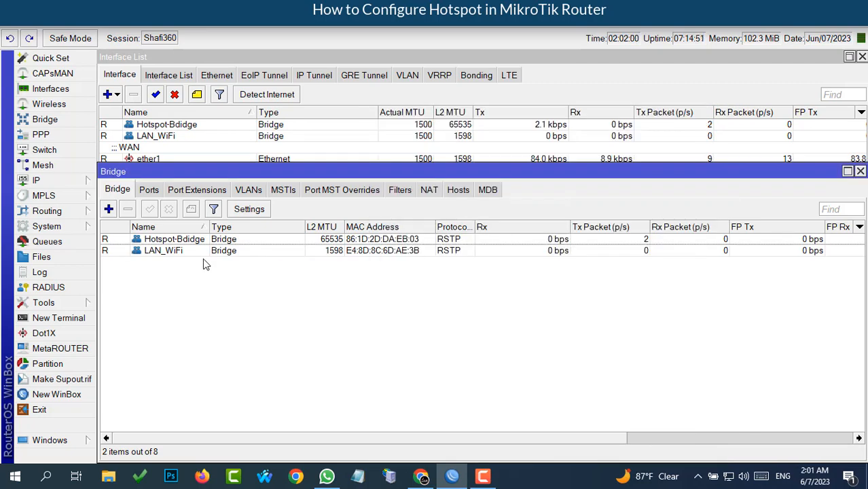
{"action": "left_click", "coordinate": [148, 190]}
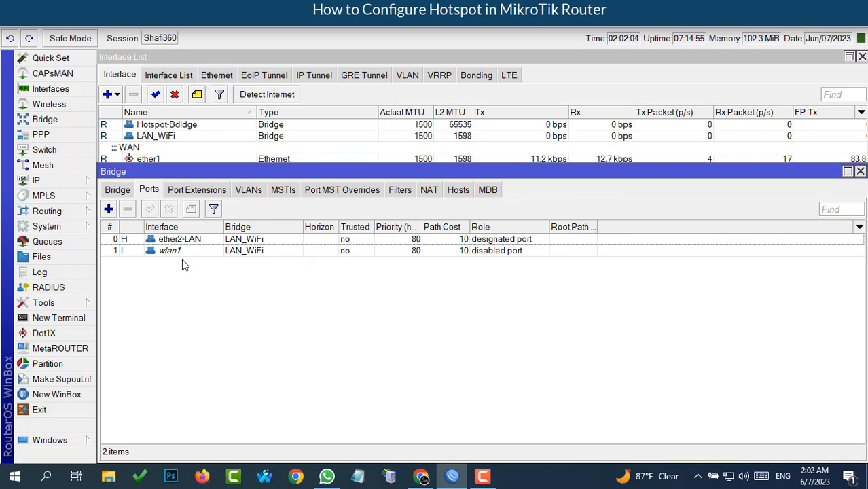
- Add ether4 as a port of the Hotspot-Bridge bridge
{"action": "left_click", "coordinate": [109, 210]}
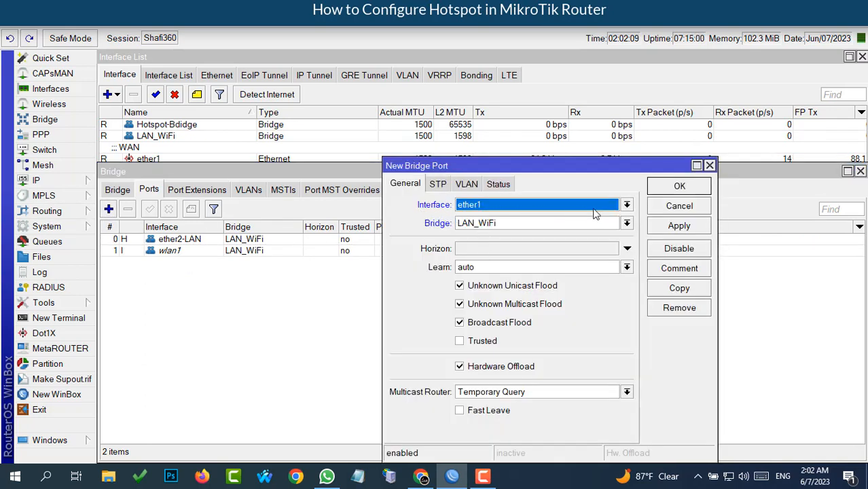
{"action": "left_click", "coordinate": [626, 204]}
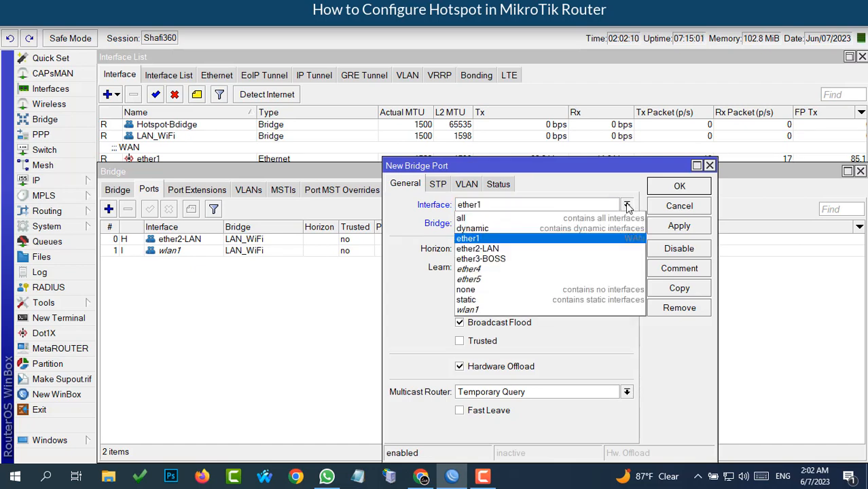
{"action": "left_click", "coordinate": [479, 269]}
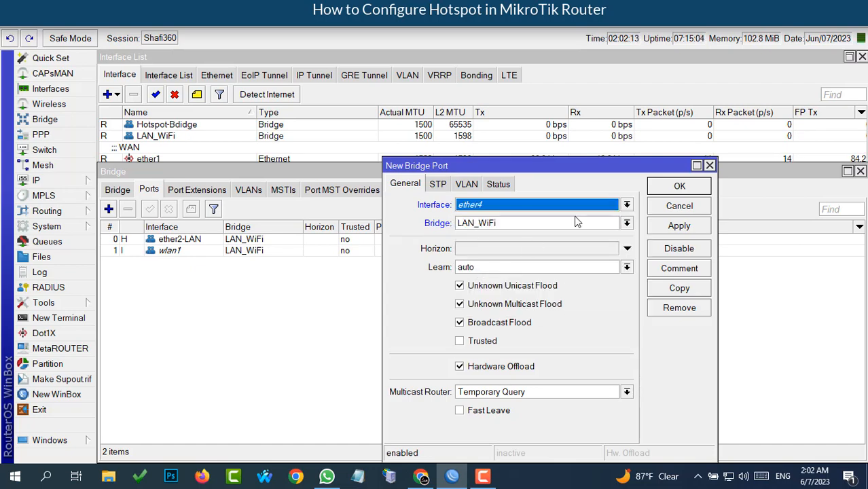
{"action": "left_click", "coordinate": [626, 224]}
{"action": "left_click", "coordinate": [543, 235]}
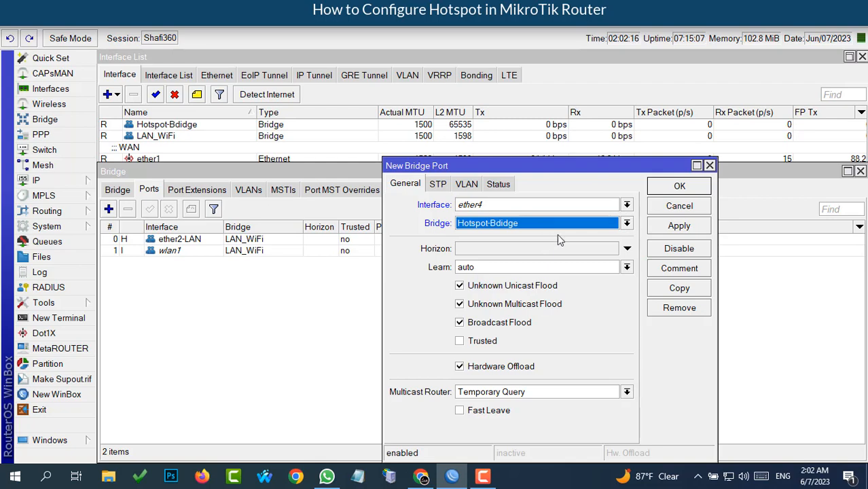
{"action": "left_click", "coordinate": [676, 228]}
- Copy that port entry to add ether5 to Hotspot-Bridge as well
{"action": "left_click", "coordinate": [676, 290]}
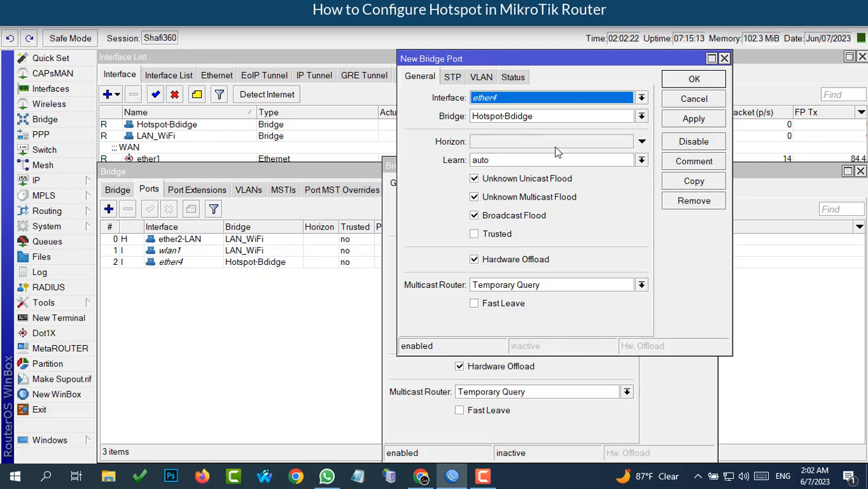
{"action": "left_click", "coordinate": [641, 98]}
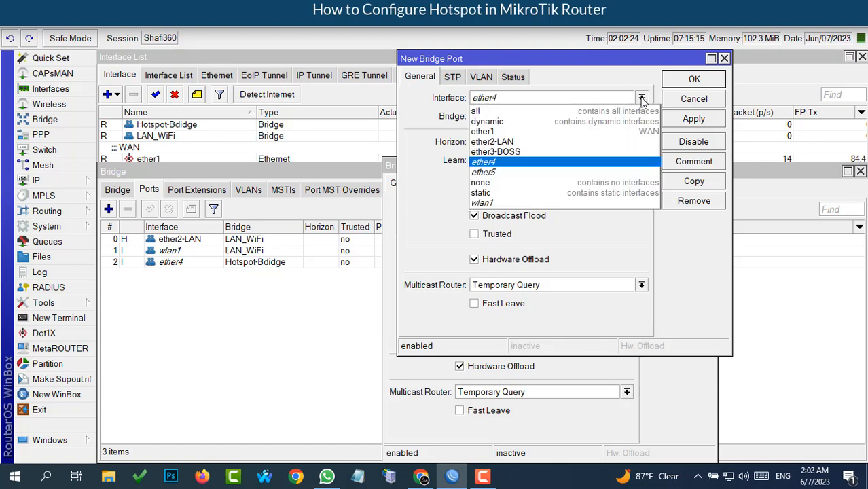
{"action": "left_click", "coordinate": [518, 174]}
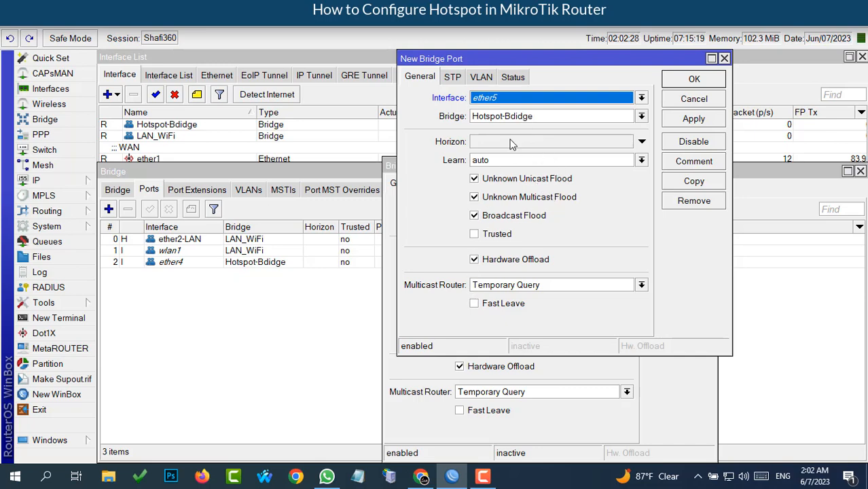
{"action": "left_click", "coordinate": [693, 120]}
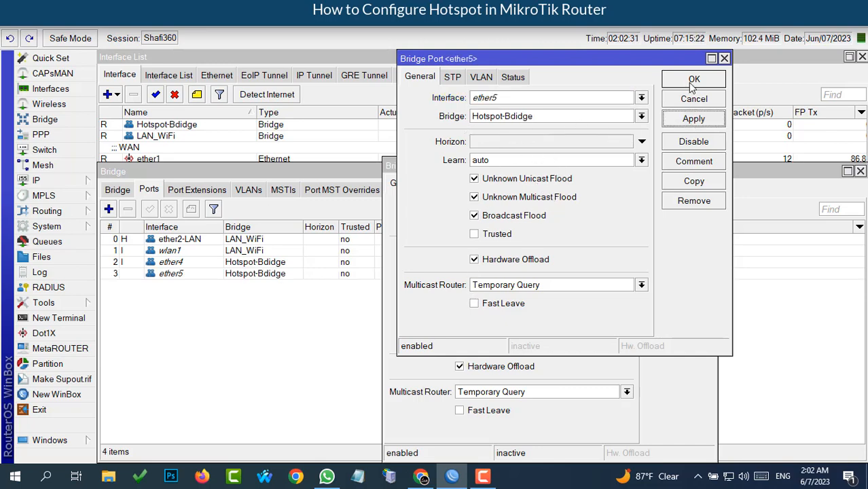
{"action": "left_click", "coordinate": [693, 79]}
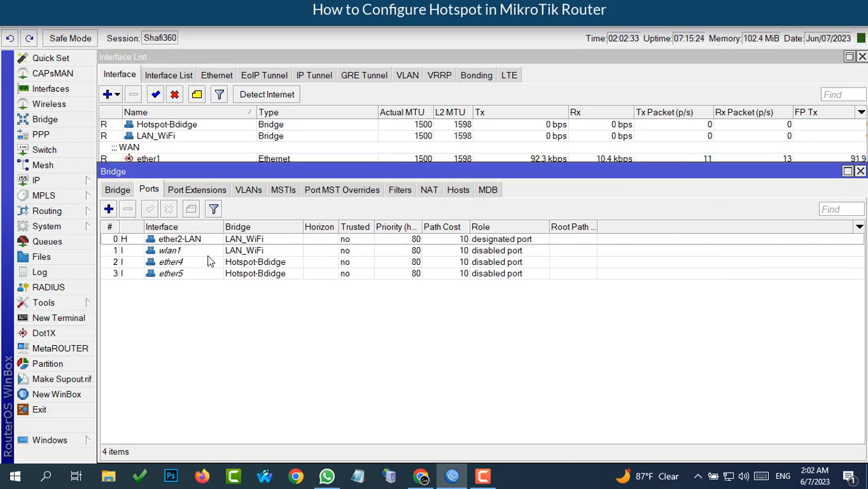
- Check the new ether4 and ether5 port entries and close the Bridge window
{"action": "left_click", "coordinate": [178, 263]}
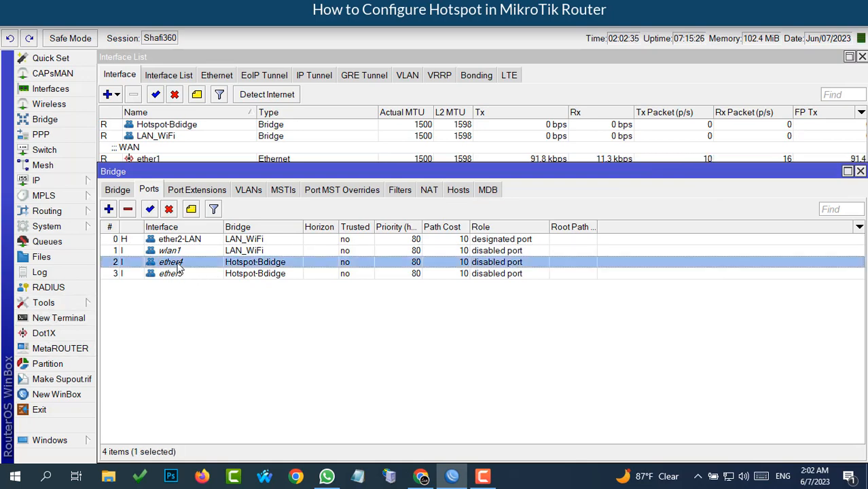
{"action": "left_click", "coordinate": [178, 274]}
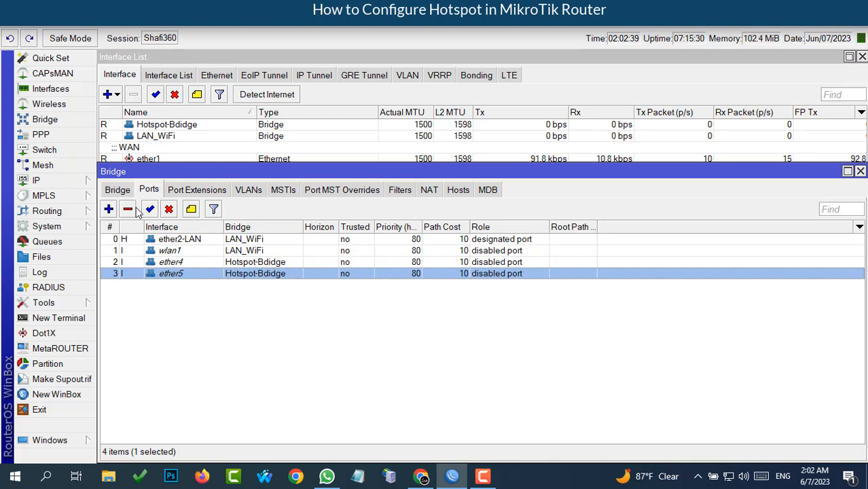
{"action": "left_click", "coordinate": [117, 190]}
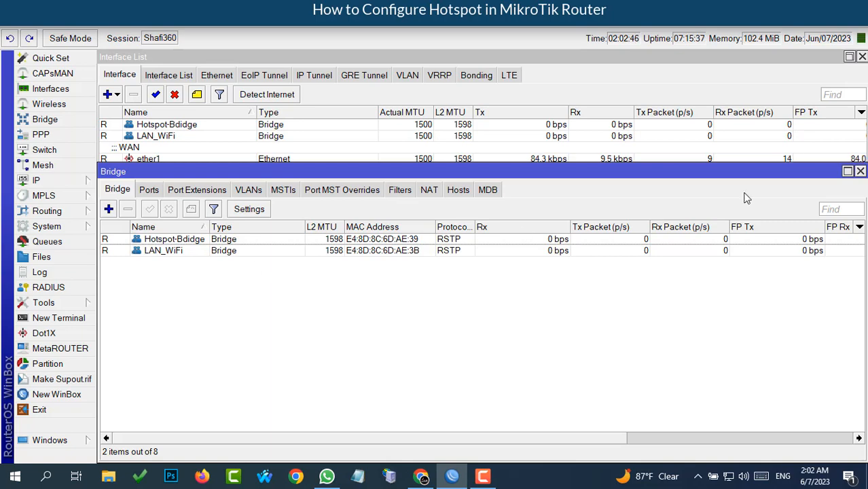
{"action": "left_click", "coordinate": [860, 171]}
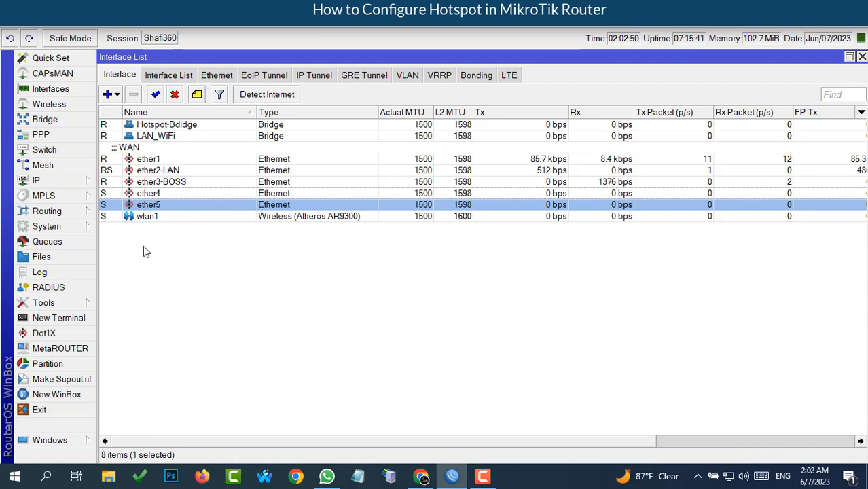
{"action": "left_click", "coordinate": [42, 181]}
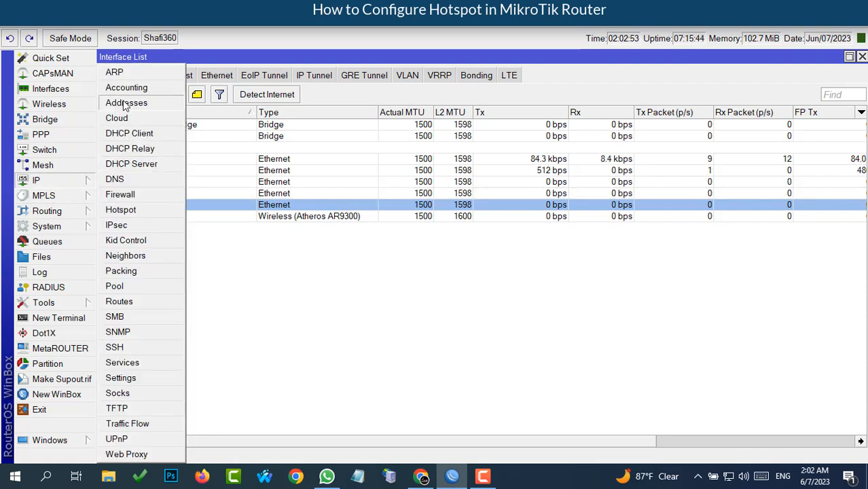
- Assign 192.168.100.1/24 to Hotspot-Bridge, then close the Address and Interface lists
{"action": "left_click", "coordinate": [126, 104]}
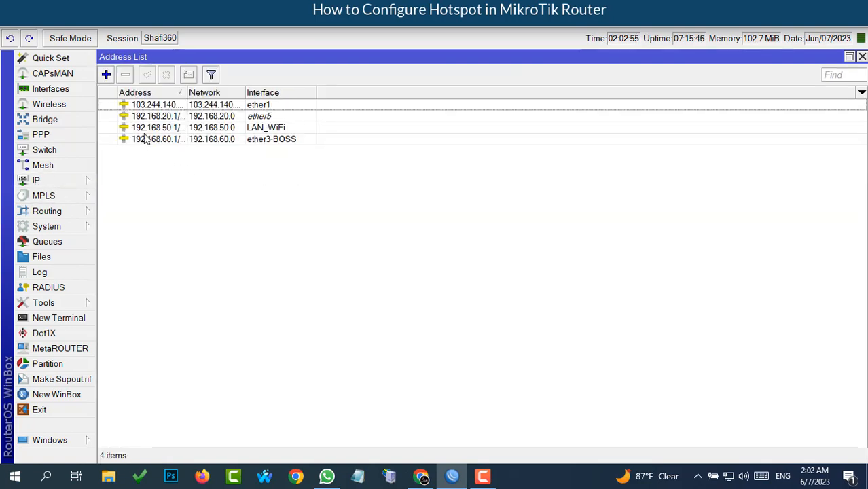
{"action": "left_click", "coordinate": [106, 75]}
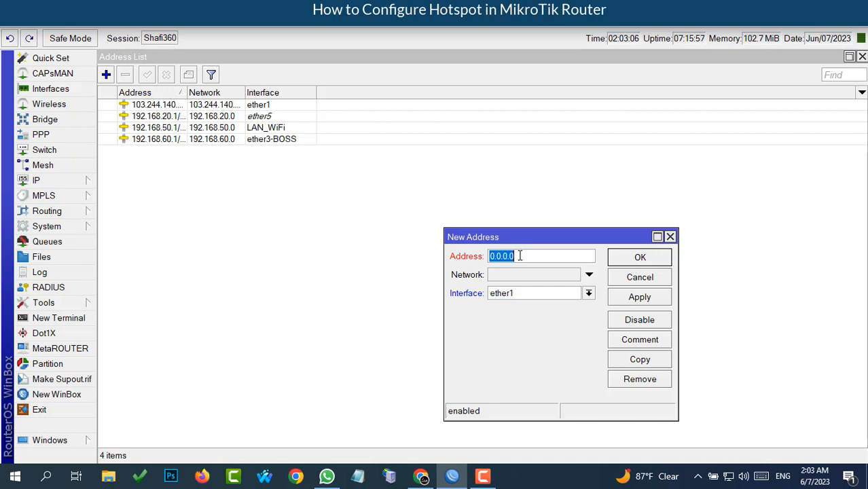
{"action": "type", "text": "192"}
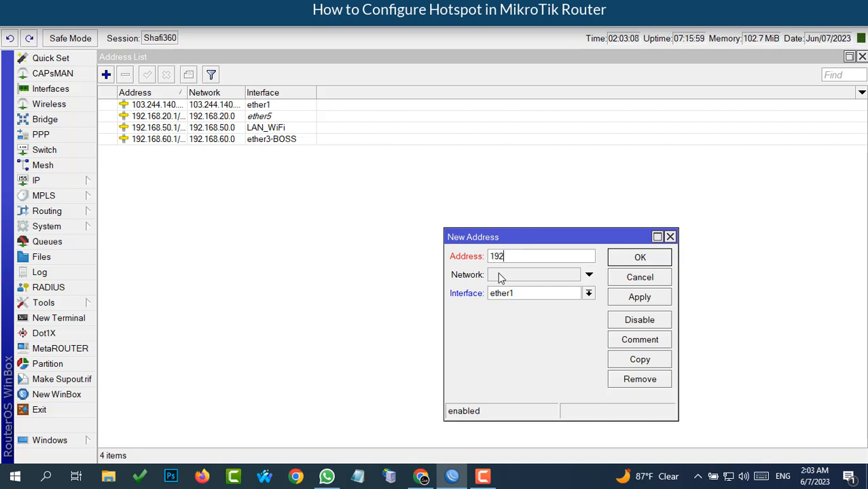
{"action": "type", "text": ".168.100.1/"}
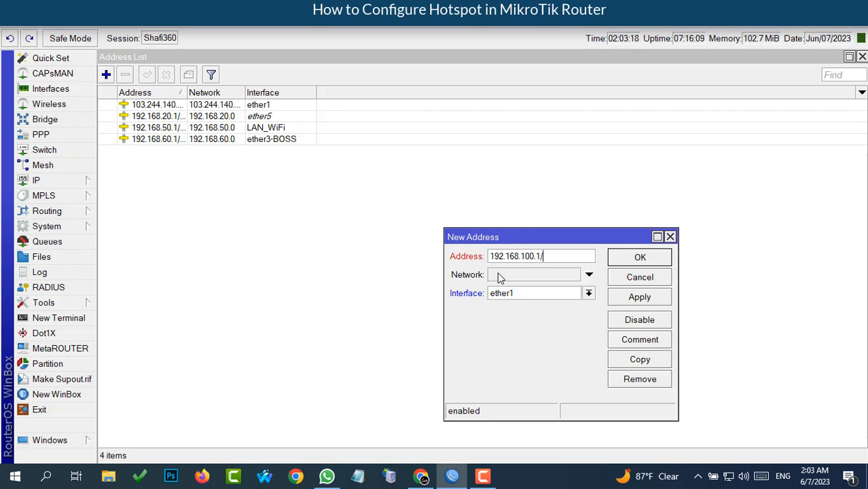
{"action": "type", "text": "24"}
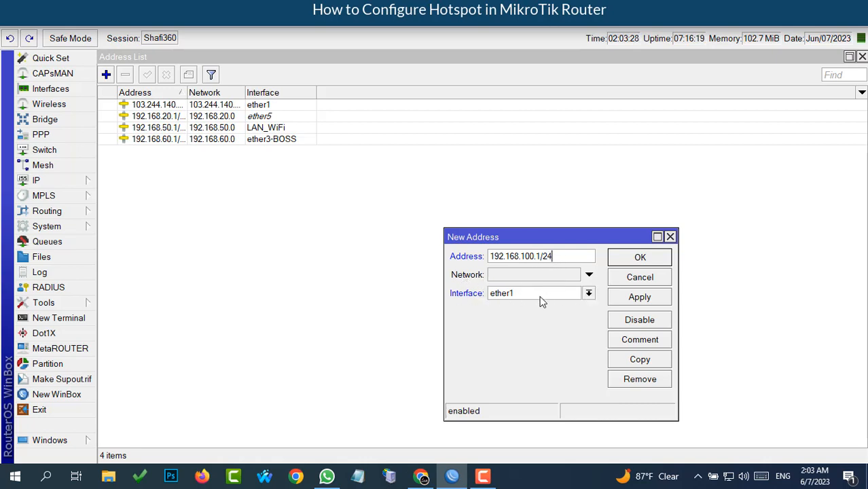
{"action": "left_click", "coordinate": [588, 296]}
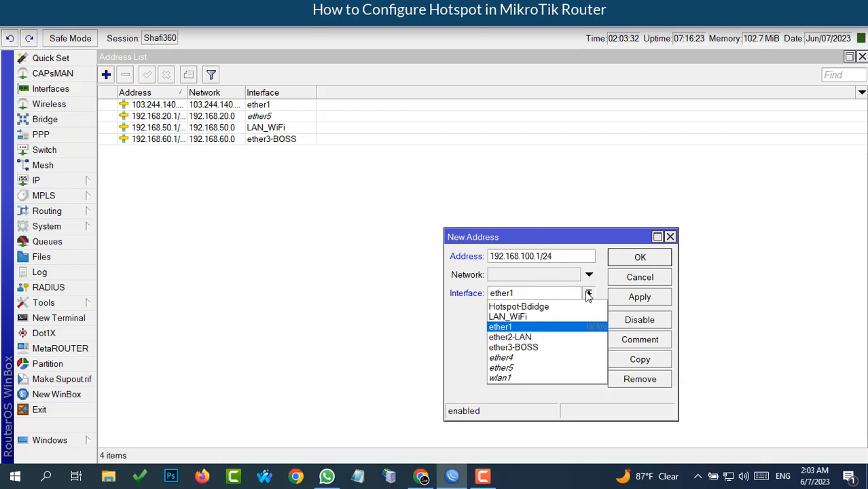
{"action": "left_click", "coordinate": [530, 310]}
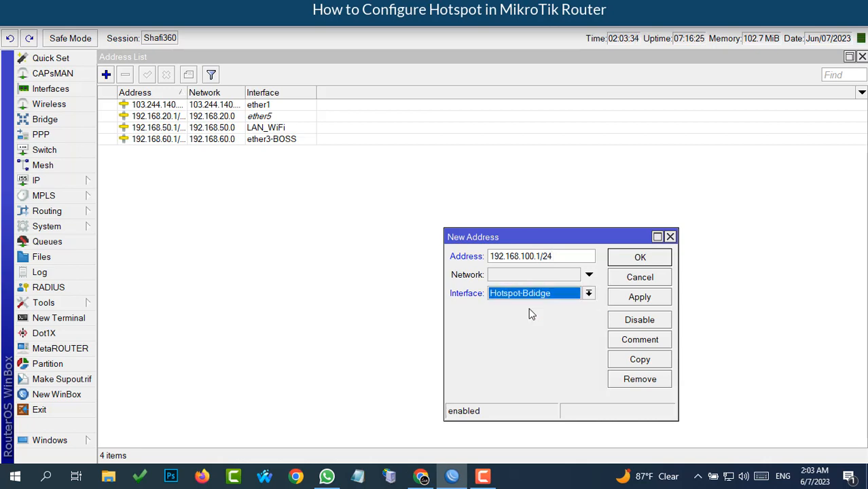
{"action": "left_click", "coordinate": [637, 300]}
{"action": "left_click", "coordinate": [638, 261]}
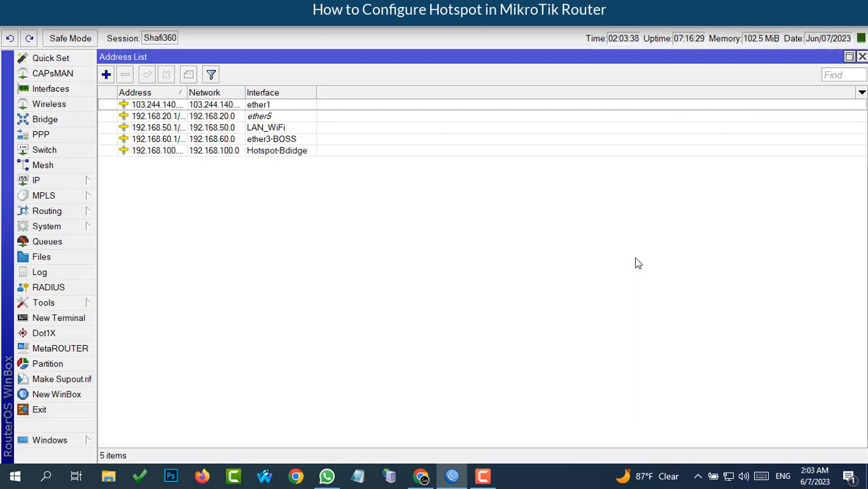
{"action": "left_click", "coordinate": [216, 152]}
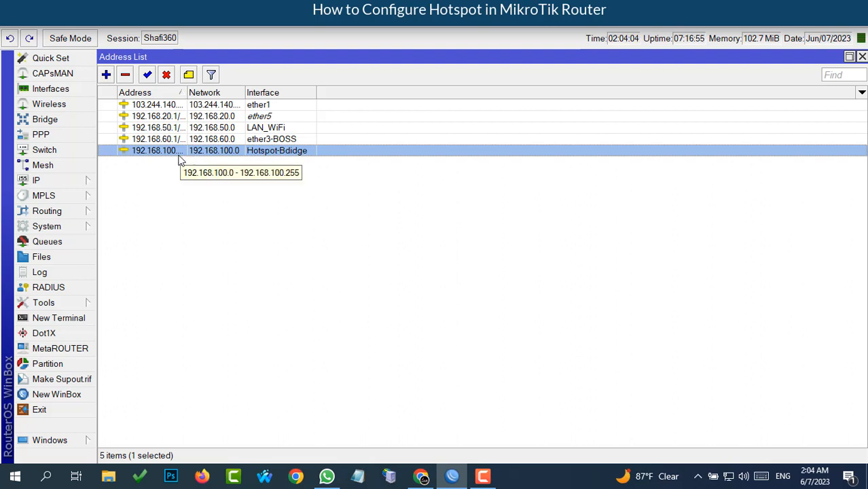
{"action": "left_click", "coordinate": [862, 56]}
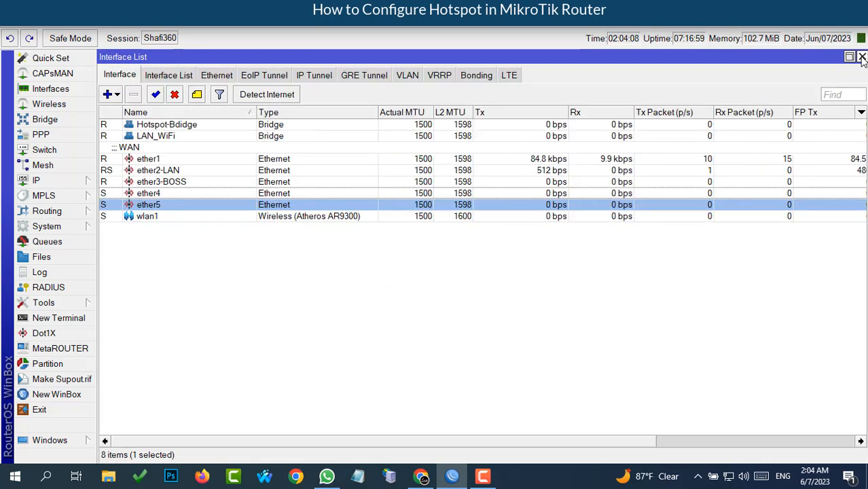
{"action": "left_click", "coordinate": [861, 59]}
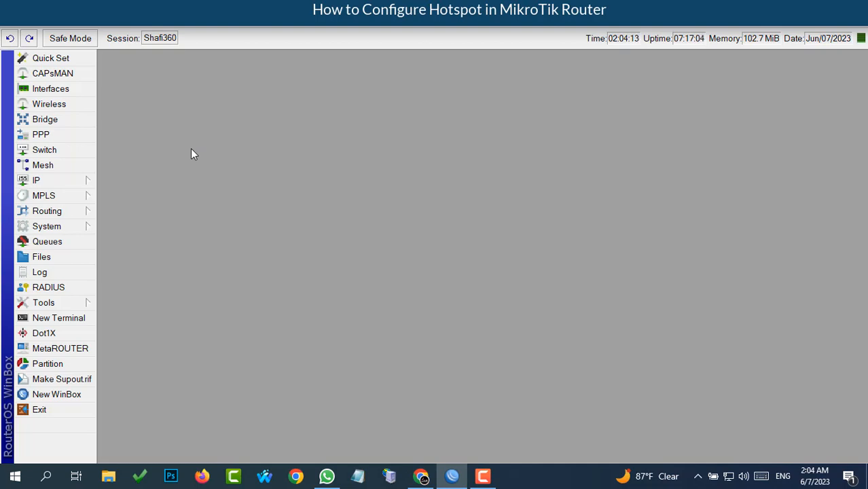
- Browse the Hotspot Server Profiles, Users and User Profiles tabs, then launch Hotspot Setup
{"action": "left_click", "coordinate": [38, 181]}
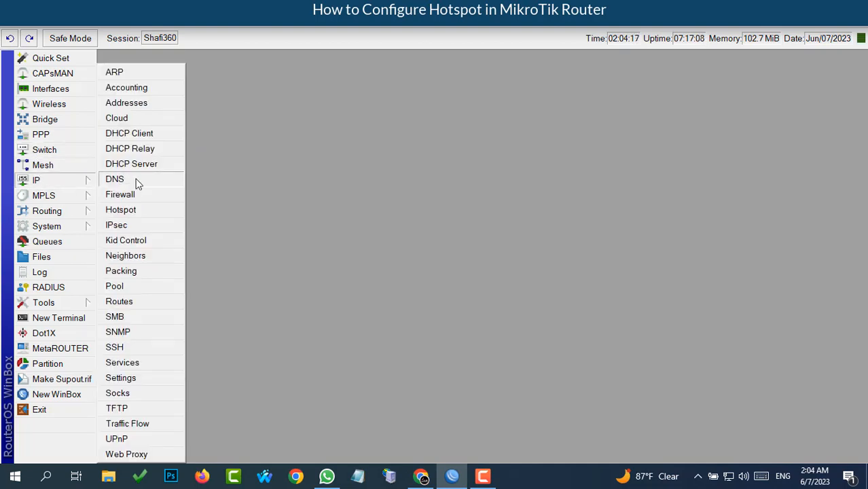
{"action": "left_click", "coordinate": [123, 215]}
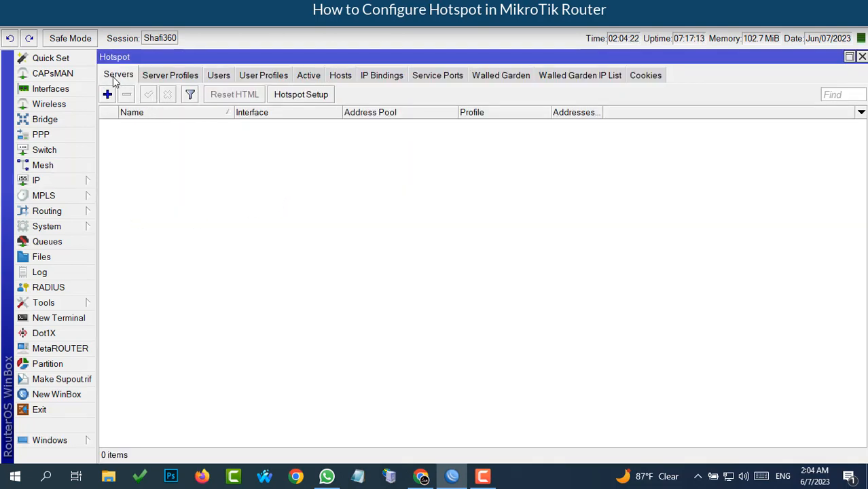
{"action": "left_click", "coordinate": [167, 77]}
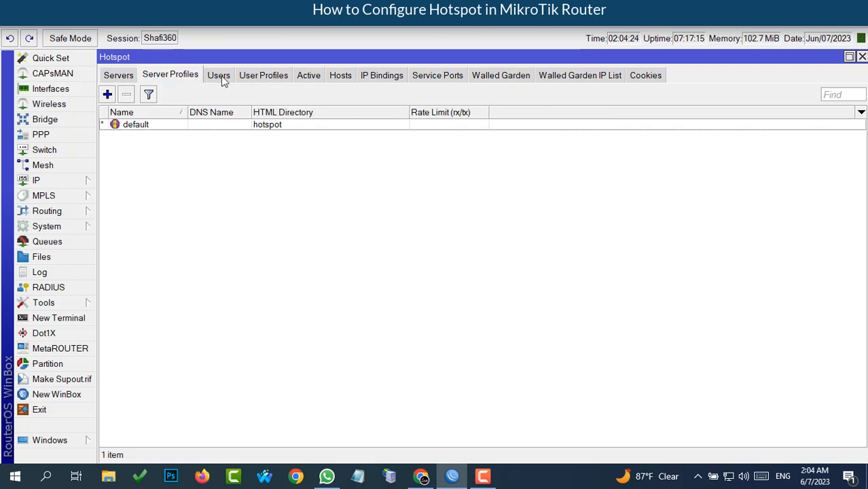
{"action": "left_click", "coordinate": [222, 78]}
{"action": "left_click", "coordinate": [270, 79]}
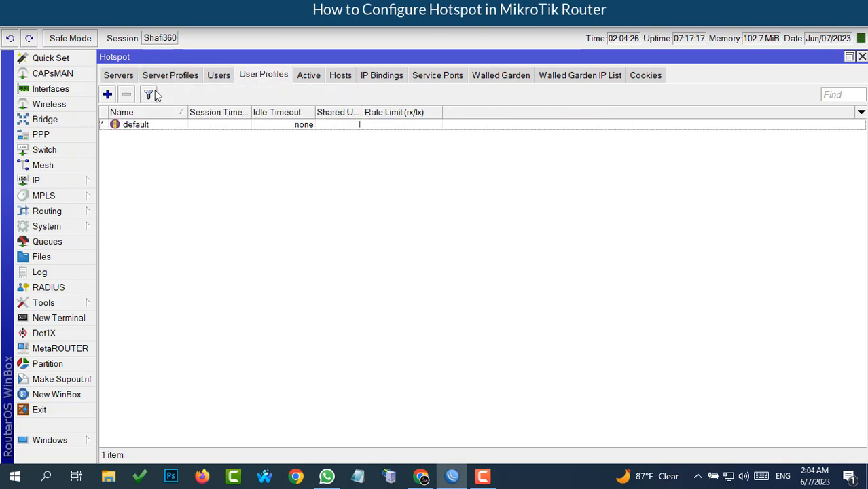
{"action": "left_click", "coordinate": [117, 80]}
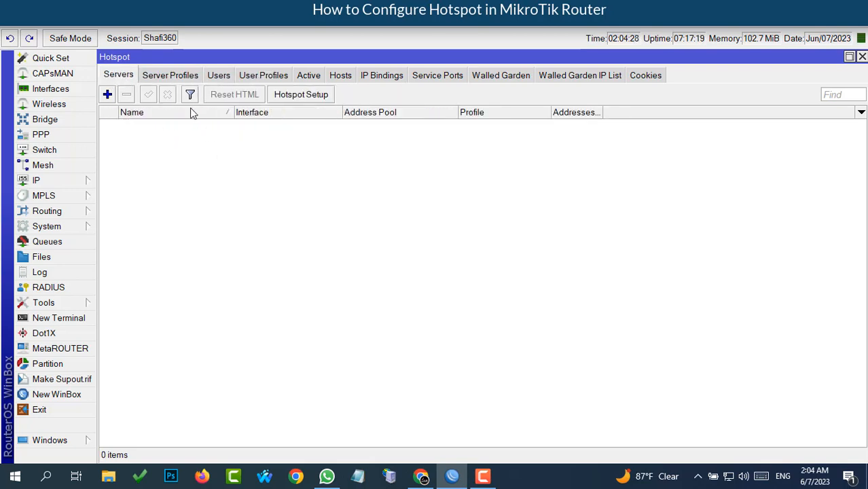
{"action": "left_click", "coordinate": [303, 94]}
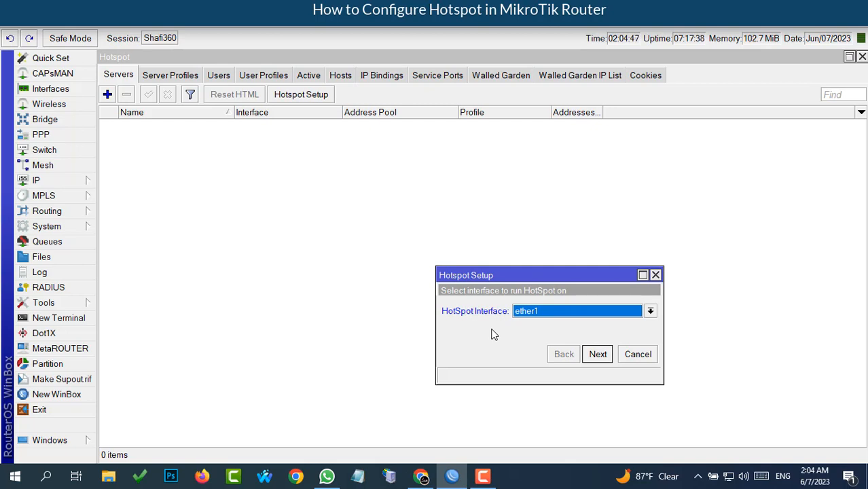
- Choose Hotspot-Bridge as the HotSpot Interface and advance to the local address step
{"action": "left_click", "coordinate": [650, 312]}
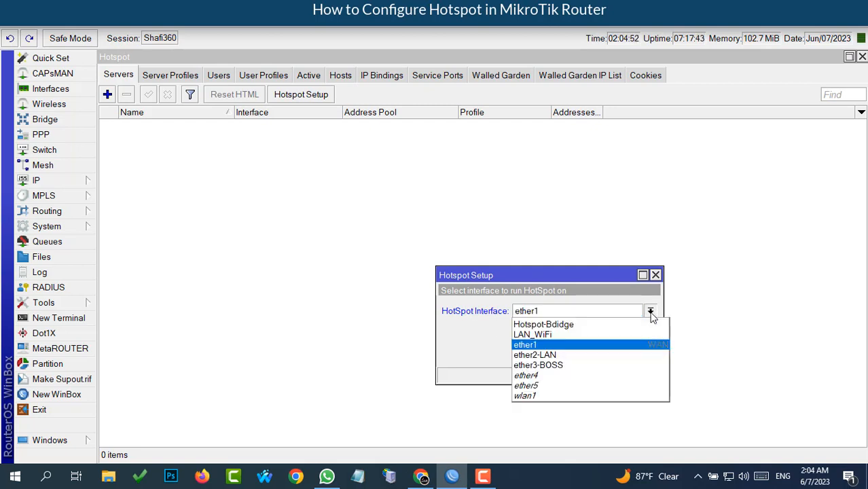
{"action": "left_click", "coordinate": [558, 329]}
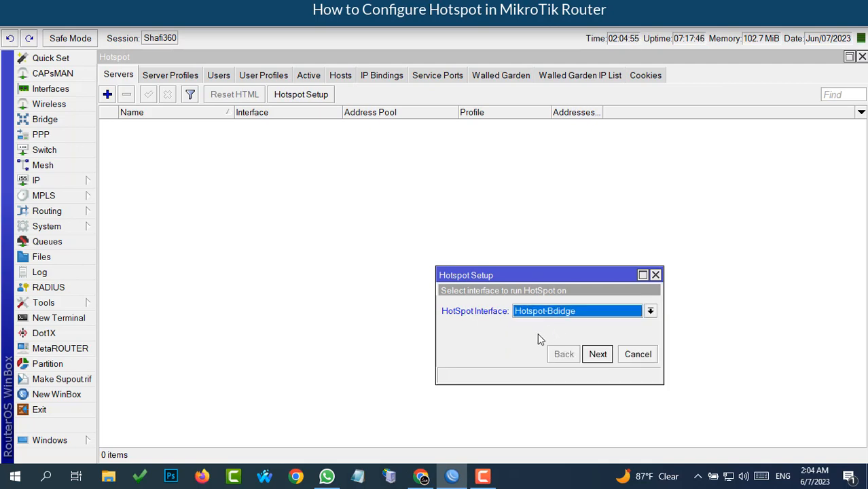
{"action": "left_click", "coordinate": [597, 354]}
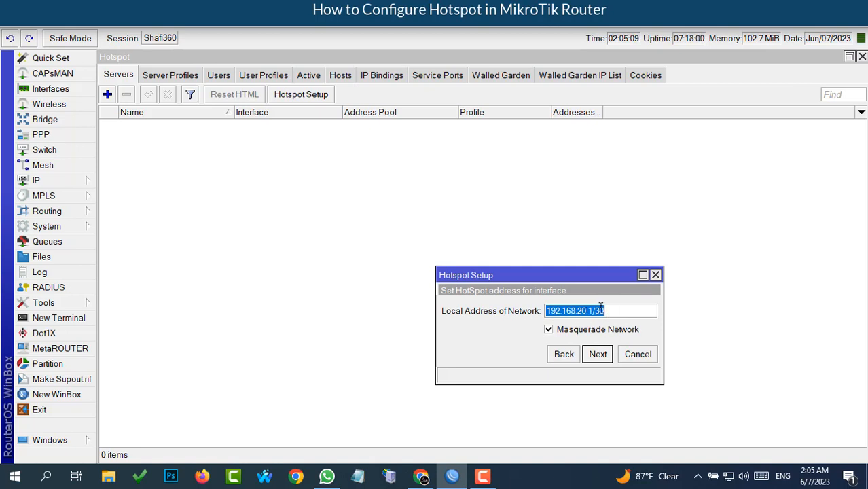
{"action": "left_click", "coordinate": [30, 182]}
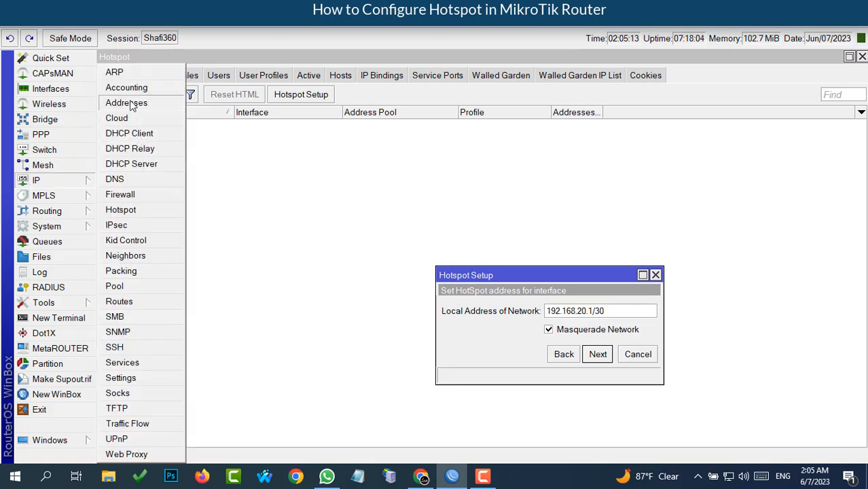
{"action": "left_click", "coordinate": [129, 104]}
{"action": "left_click", "coordinate": [176, 153]}
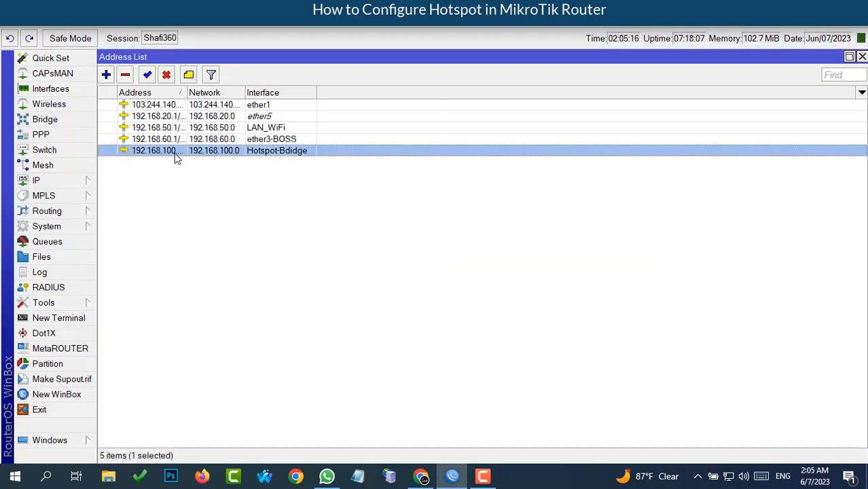
{"action": "double_click", "coordinate": [176, 152]}
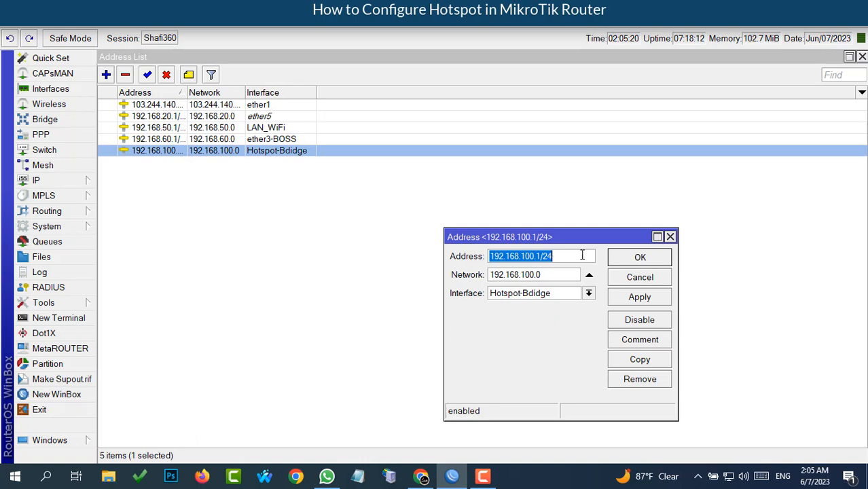
{"action": "left_click", "coordinate": [639, 256]}
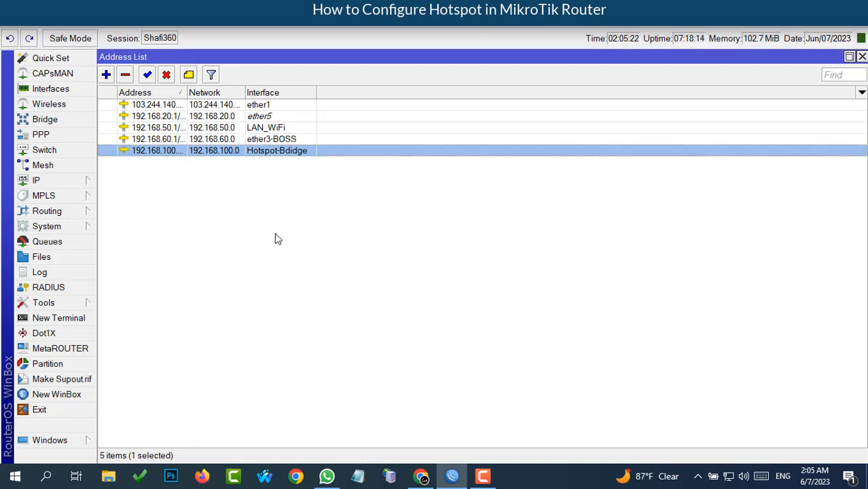
{"action": "left_click", "coordinate": [39, 179]}
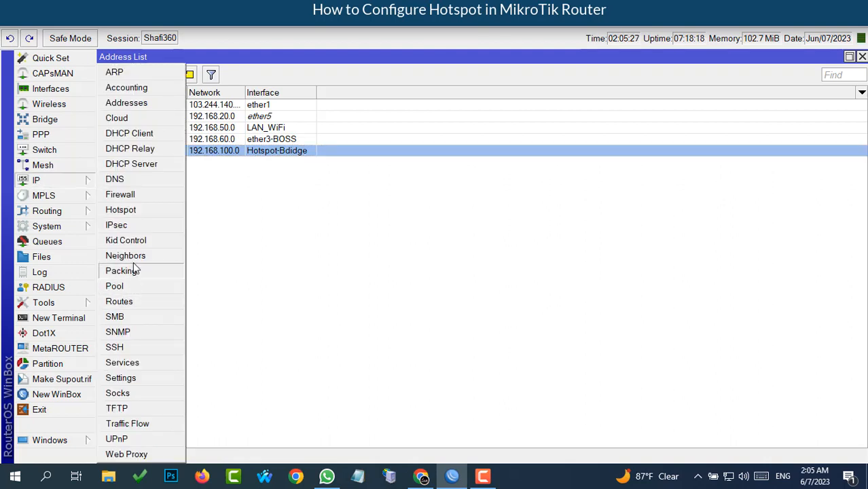
{"action": "left_click", "coordinate": [121, 210]}
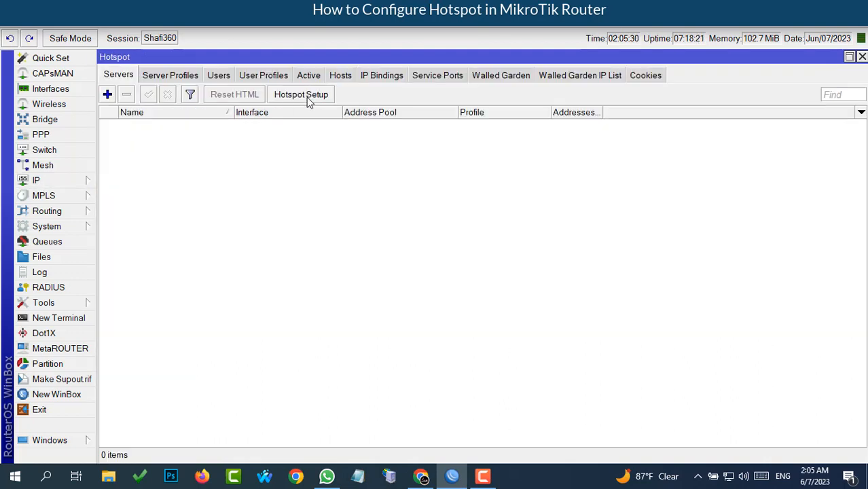
- Correct the hotspot local address to 192.168.100.1/30 and accept it
{"action": "left_click", "coordinate": [304, 97]}
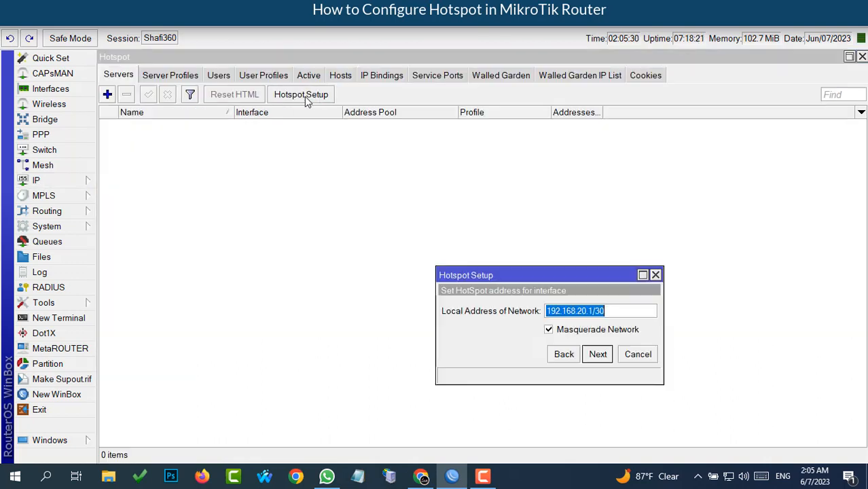
{"action": "left_click", "coordinate": [586, 310]}
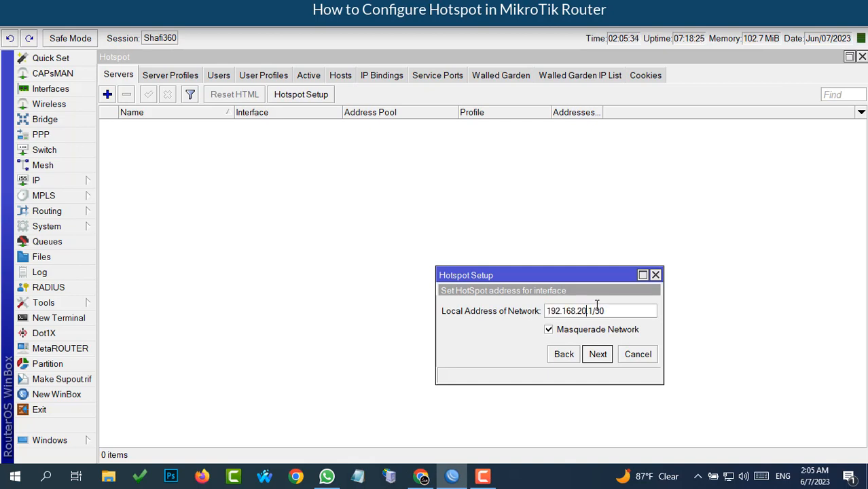
{"action": "key", "text": "BackSpace"}
{"action": "key", "text": "BackSpace"}
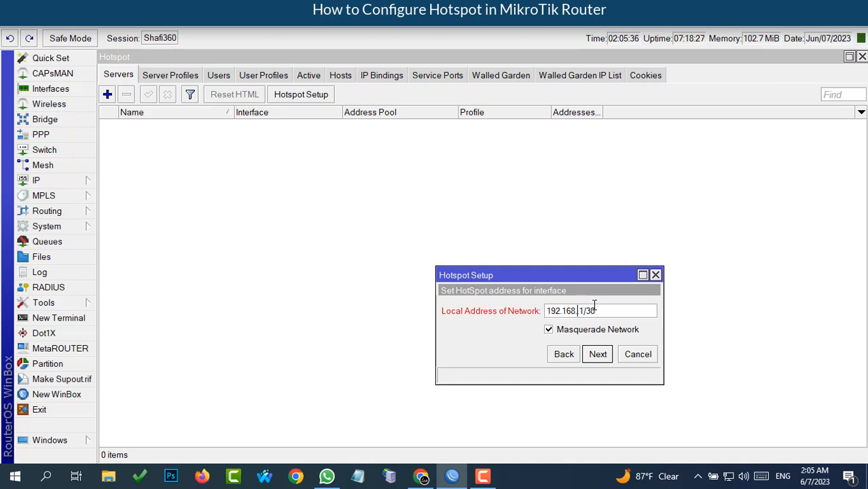
{"action": "type", "text": "100.1"}
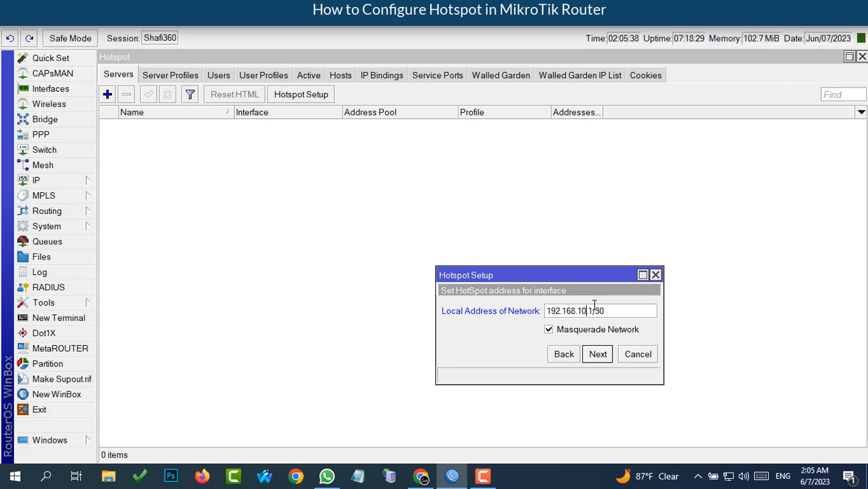
{"action": "left_click", "coordinate": [597, 354]}
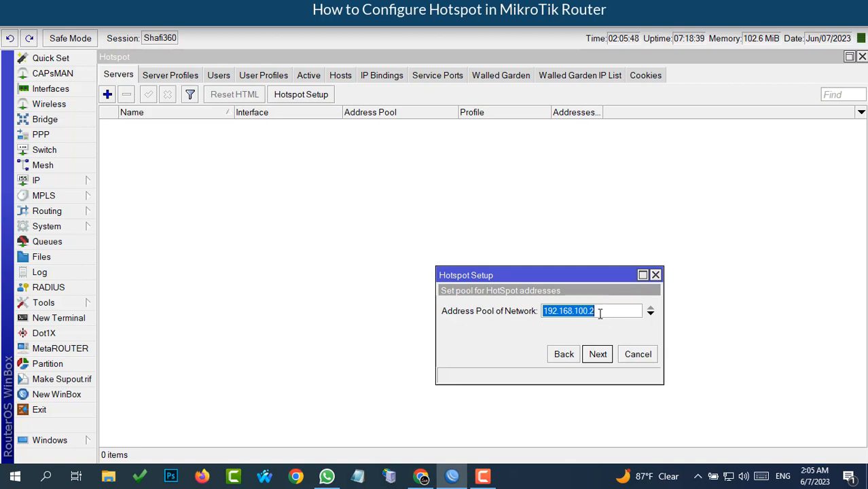
- Accept the suggested address pool and select no SSL certificate
{"action": "left_click", "coordinate": [599, 356]}
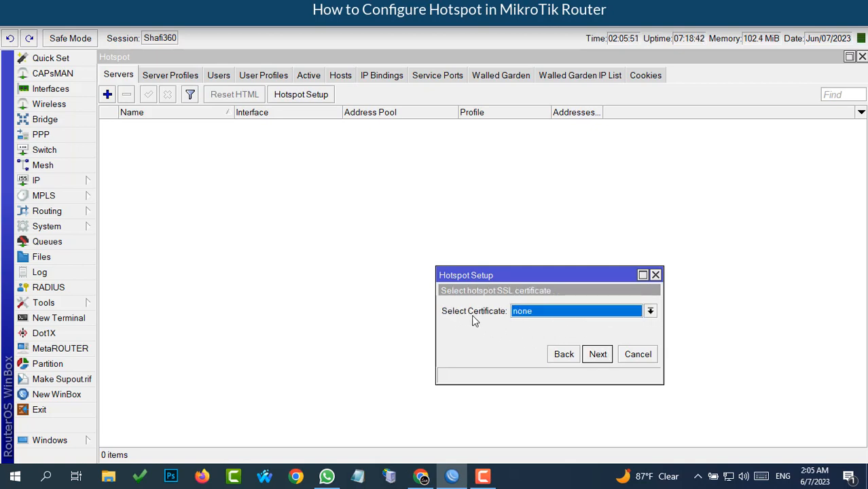
{"action": "left_click", "coordinate": [650, 311]}
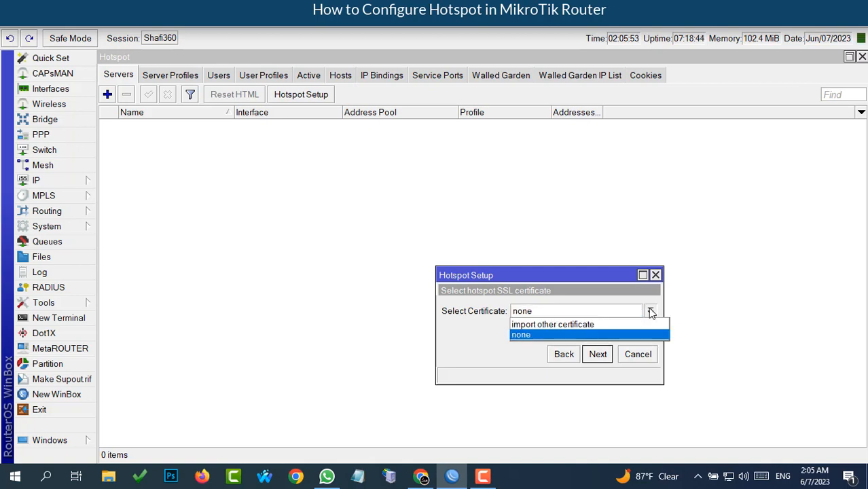
{"action": "left_click", "coordinate": [527, 336]}
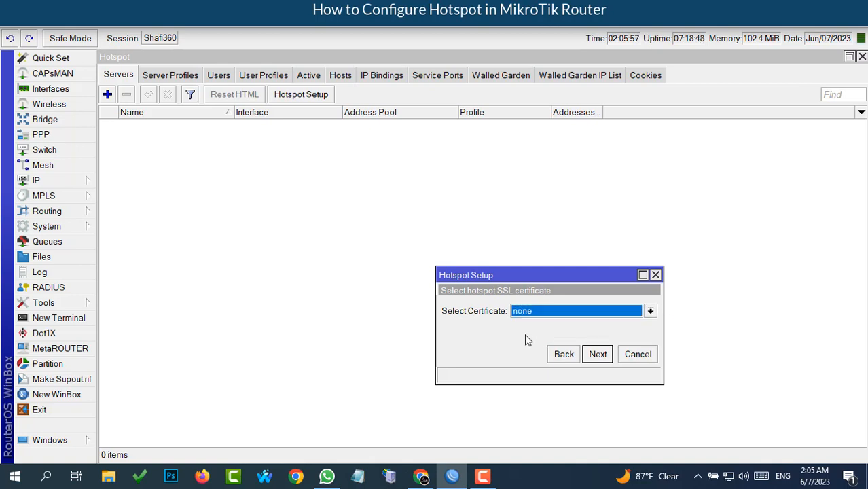
{"action": "left_click", "coordinate": [598, 354]}
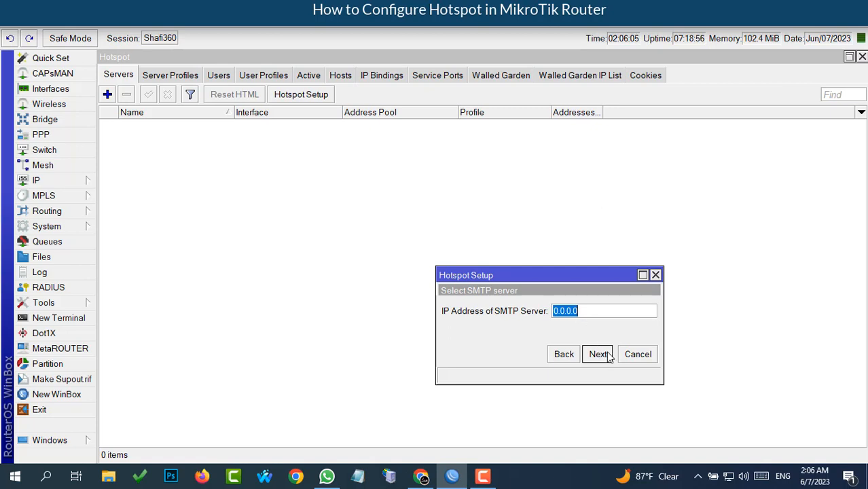
- Skip SMTP, keep DNS servers 1.1.1.1 and 8.8.8.8, and set DNS name shafi360.net
{"action": "left_click", "coordinate": [597, 354]}
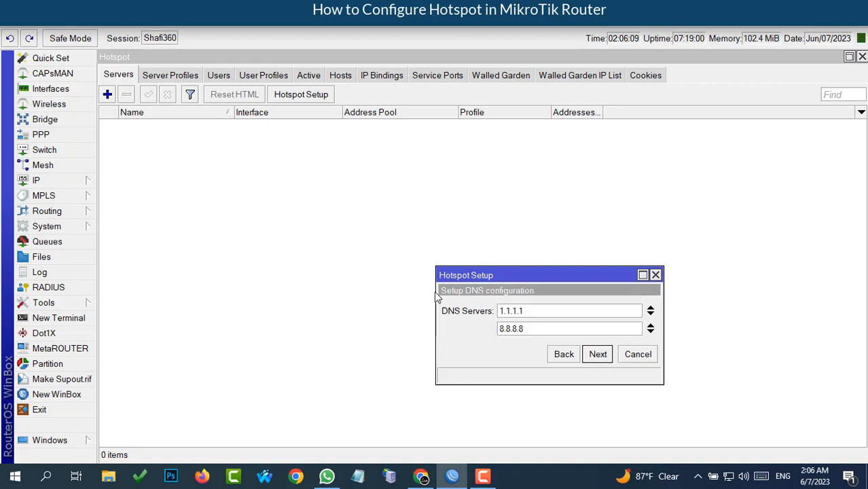
{"action": "left_click", "coordinate": [598, 356]}
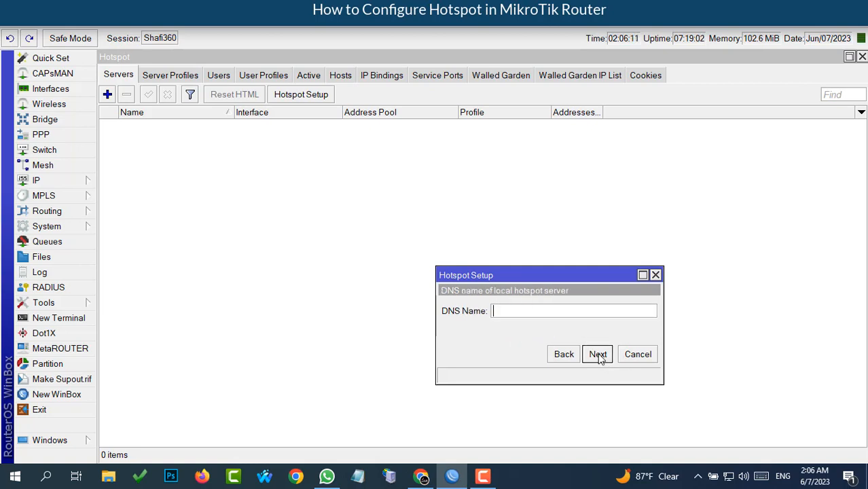
{"action": "left_click", "coordinate": [513, 310]}
{"action": "type", "text": "shafi360"}
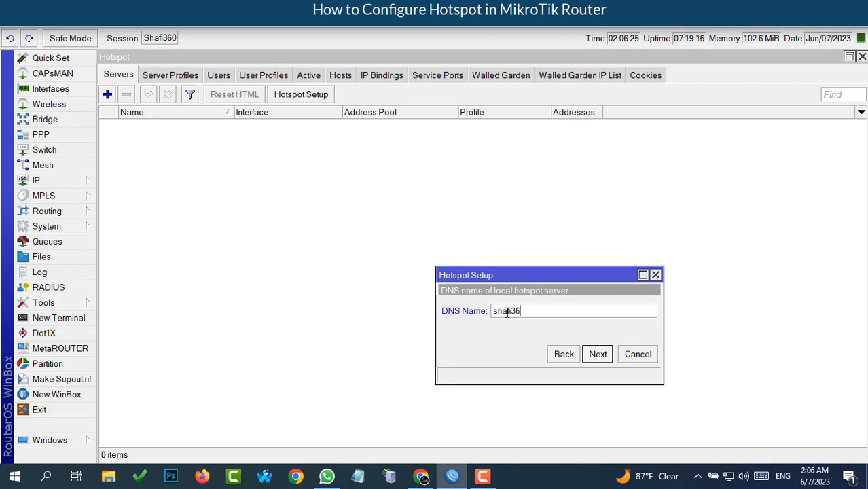
{"action": "type", "text": ".net"}
{"action": "left_click", "coordinate": [598, 355]}
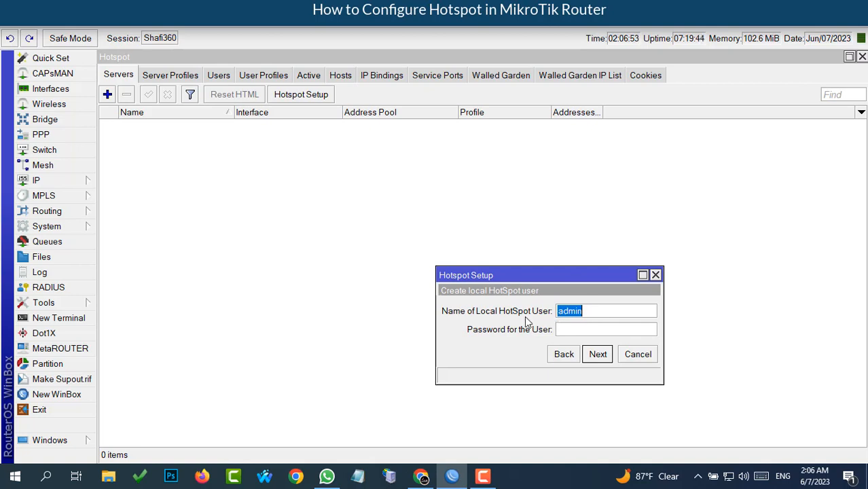
- Give the local hotspot user a password and confirm the completed hotspot setup
{"action": "left_click", "coordinate": [572, 330]}
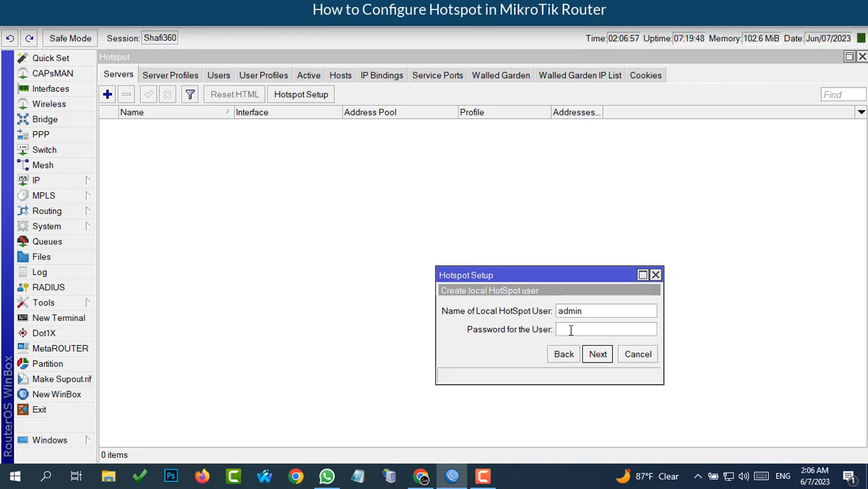
{"action": "type", "text": "1234"}
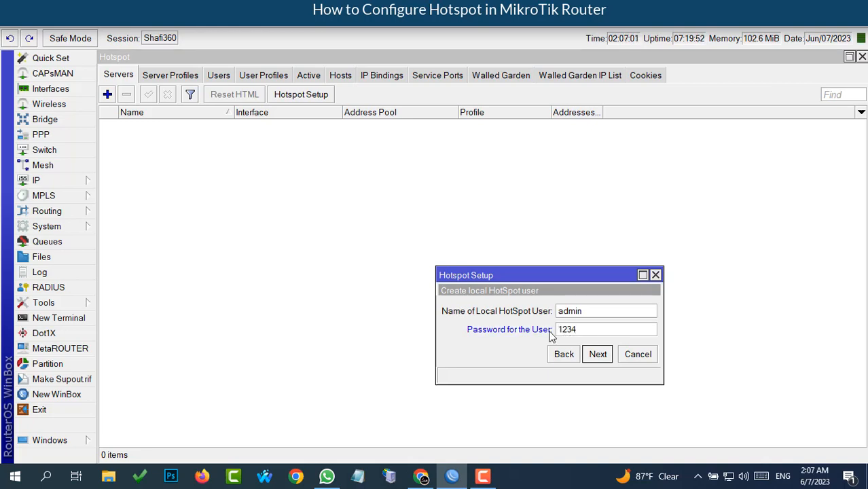
{"action": "left_click", "coordinate": [597, 355]}
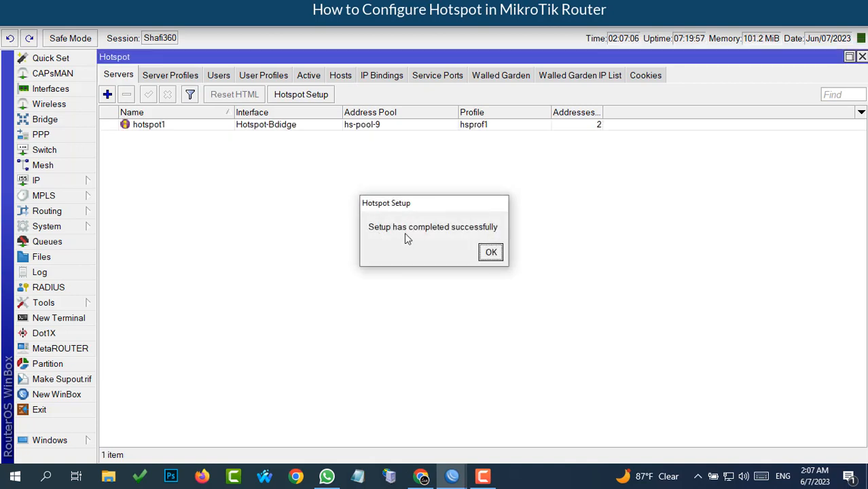
{"action": "left_click", "coordinate": [490, 253]}
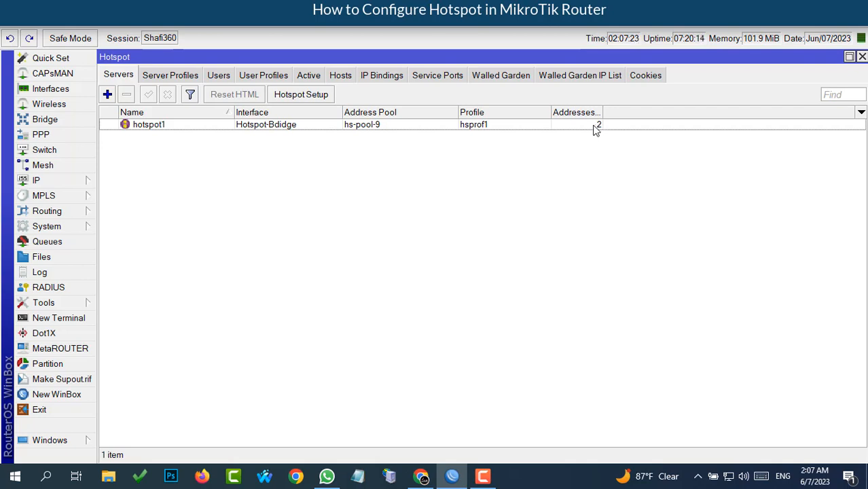
- Set hotspot1's Addresses Per MAC to 1, save it, and show the server profiles list
{"action": "double_click", "coordinate": [524, 128]}
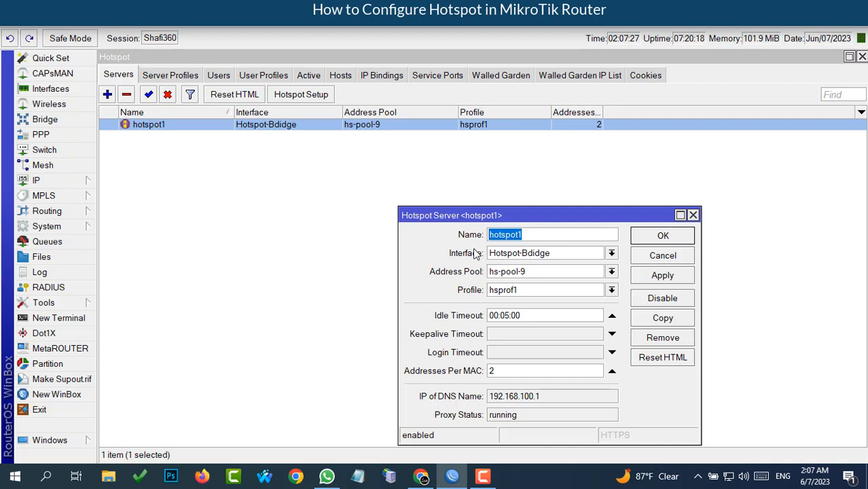
{"action": "left_click", "coordinate": [528, 234]}
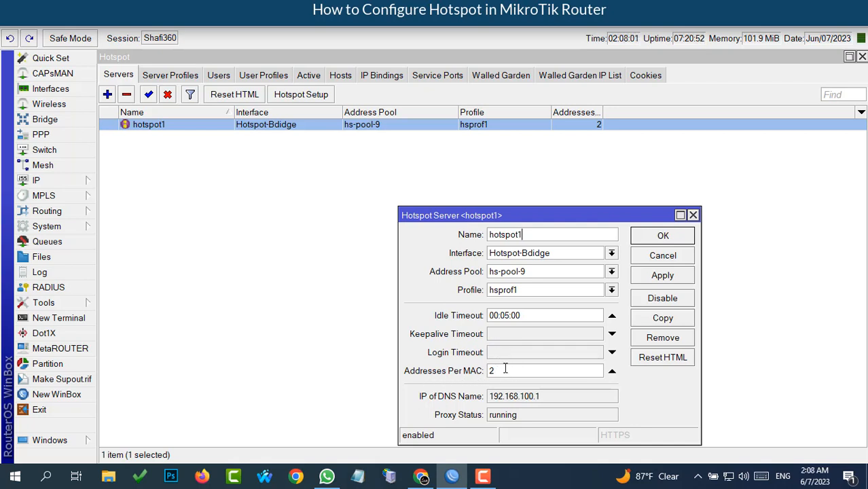
{"action": "left_click", "coordinate": [498, 370]}
{"action": "key", "text": "BackSpace"}
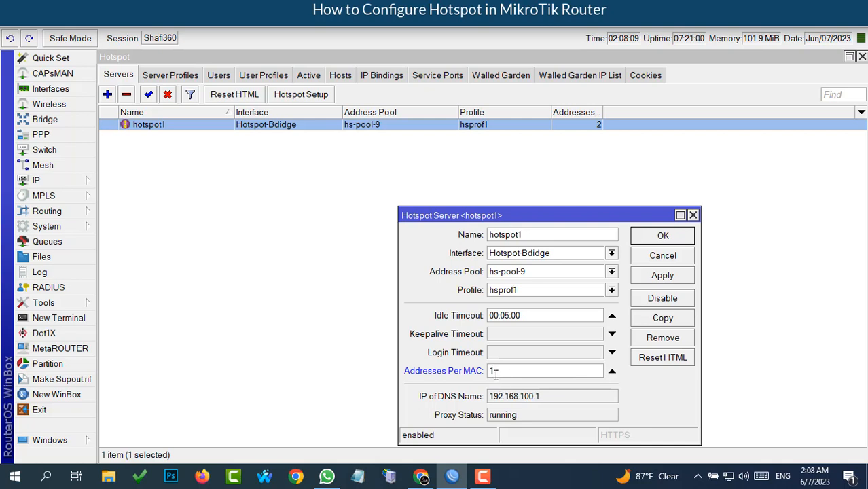
{"action": "left_click", "coordinate": [653, 276]}
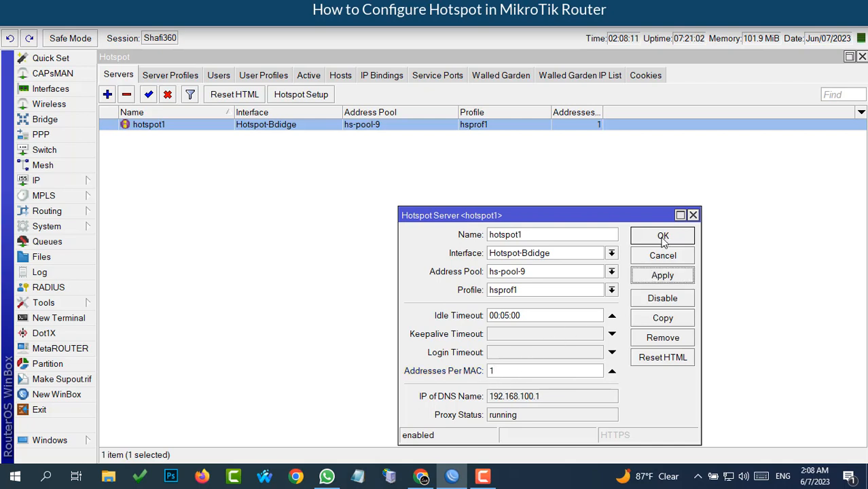
{"action": "left_click", "coordinate": [651, 238]}
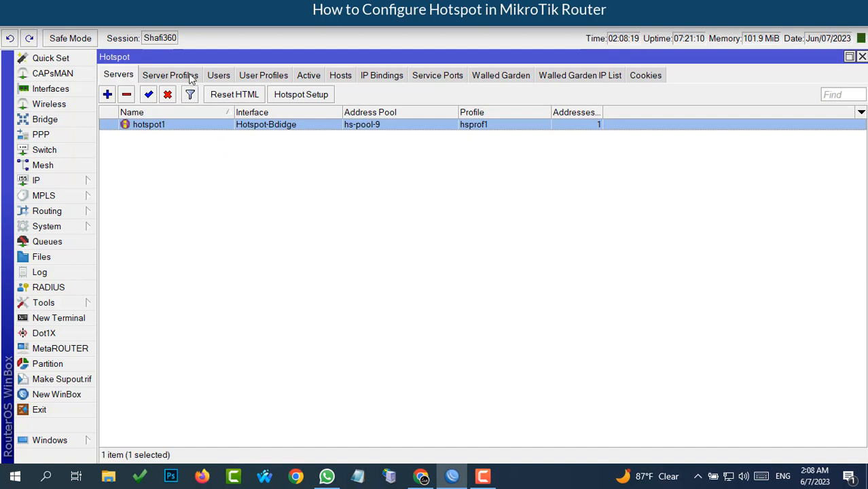
{"action": "left_click", "coordinate": [168, 80]}
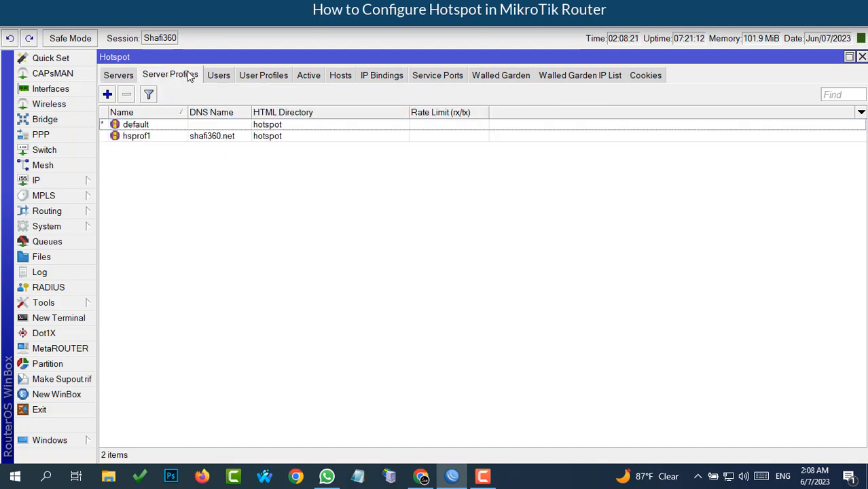
- Open the hsprof1 server profile, keep hotspot as the HTML directory, and view its login methods
{"action": "double_click", "coordinate": [180, 139]}
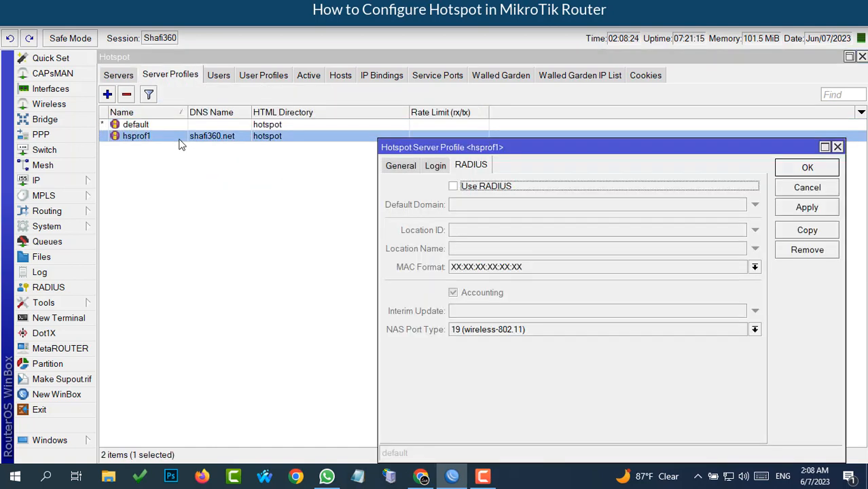
{"action": "left_click", "coordinate": [399, 167]}
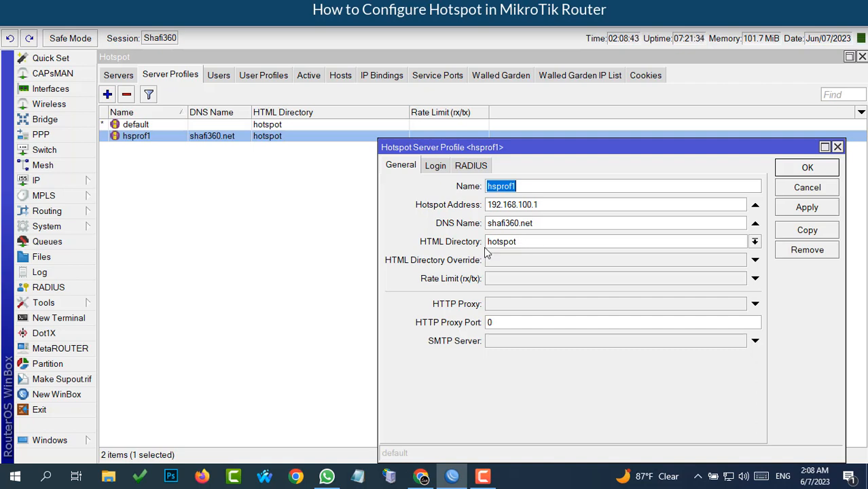
{"action": "left_click", "coordinate": [754, 243]}
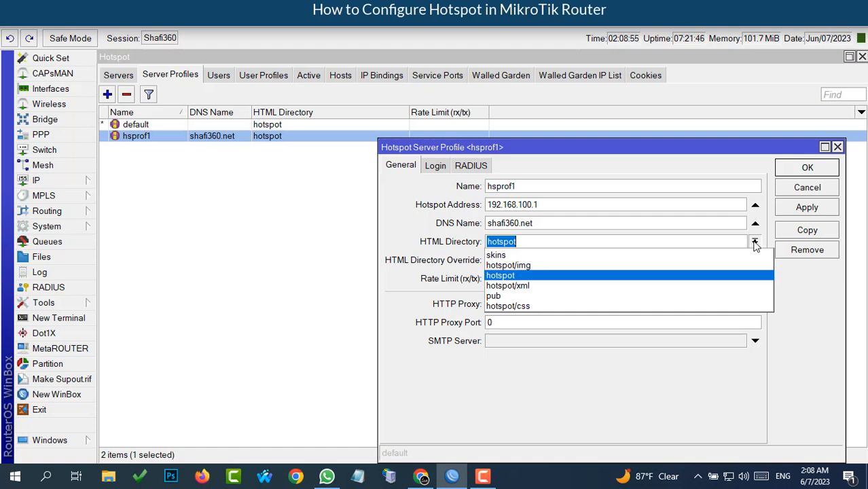
{"action": "left_click", "coordinate": [756, 243]}
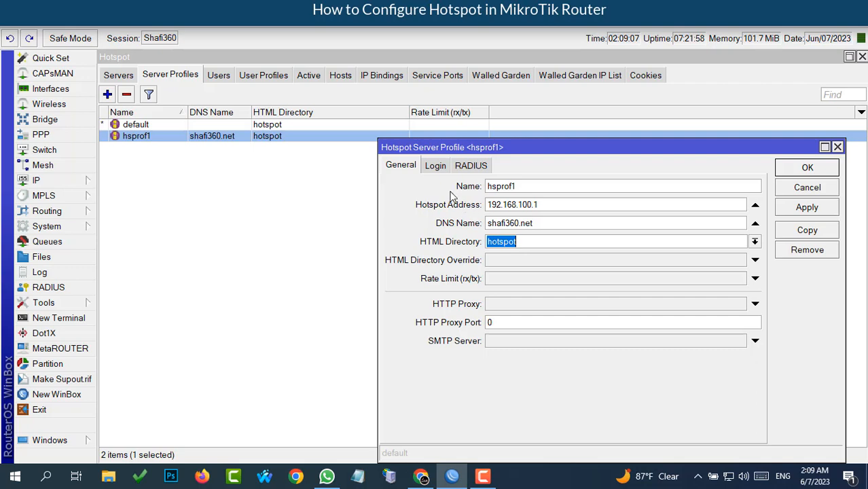
{"action": "left_click", "coordinate": [435, 168]}
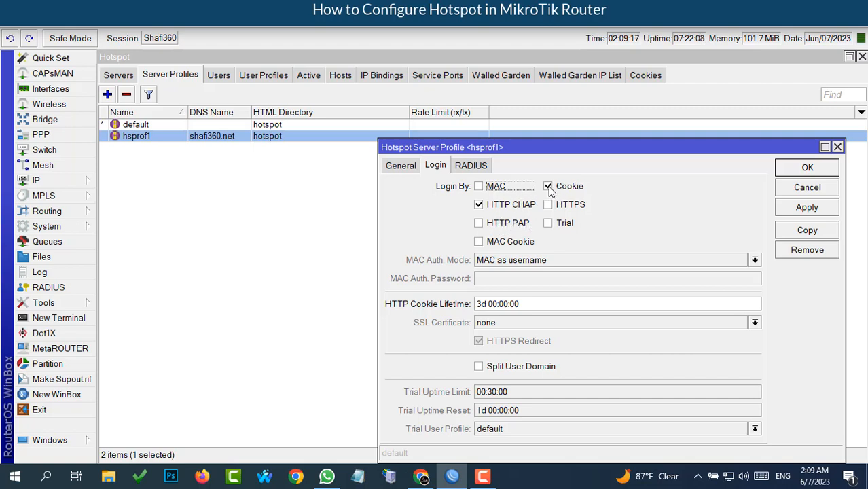
- Turn off Cookie login for hsprof1, enable HTTPS, HTTP PAP and MAC Cookie, and save
{"action": "left_click", "coordinate": [548, 187]}
{"action": "left_click", "coordinate": [548, 205]}
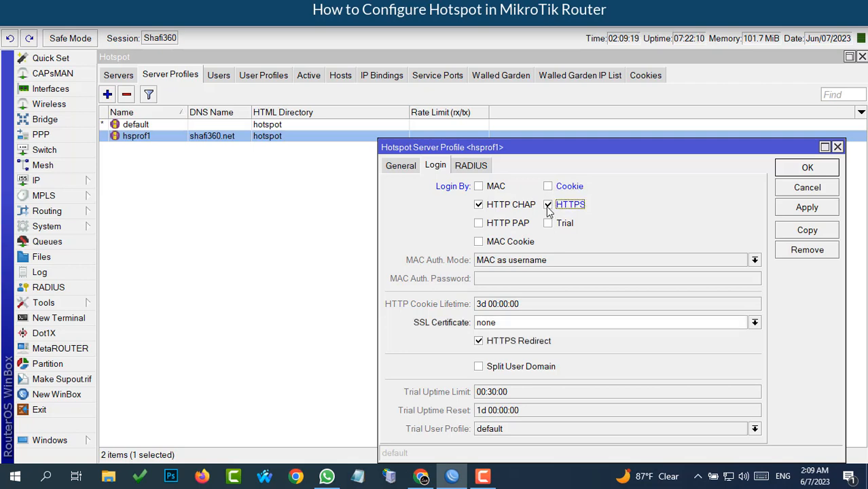
{"action": "left_click", "coordinate": [479, 224]}
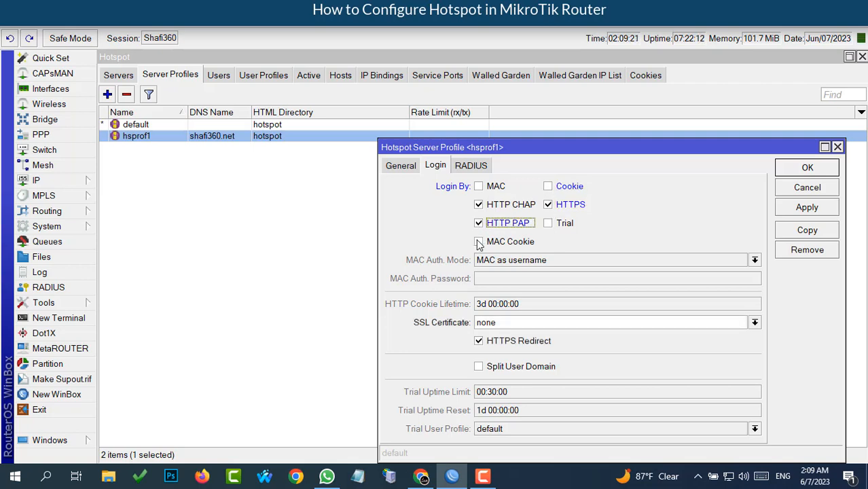
{"action": "left_click", "coordinate": [479, 242]}
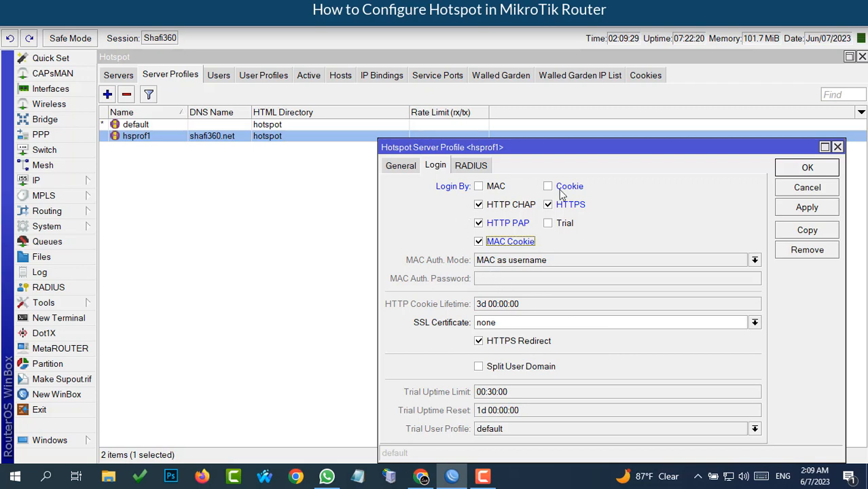
{"action": "left_click", "coordinate": [810, 209]}
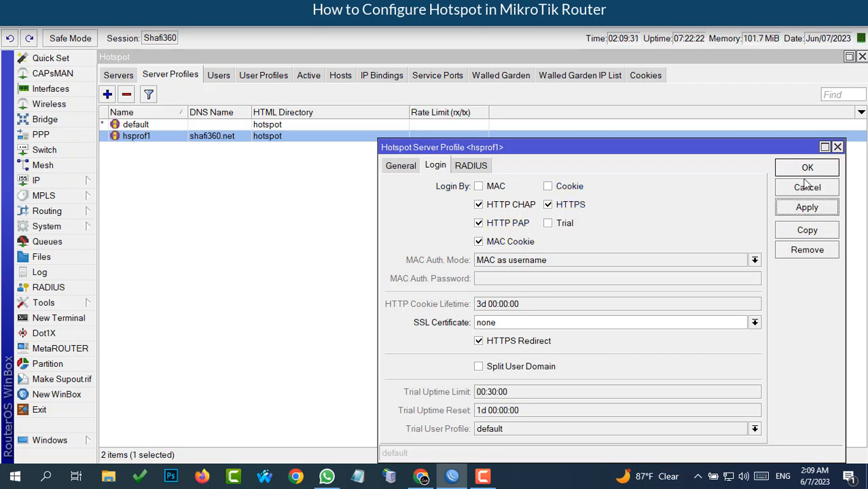
{"action": "left_click", "coordinate": [808, 168]}
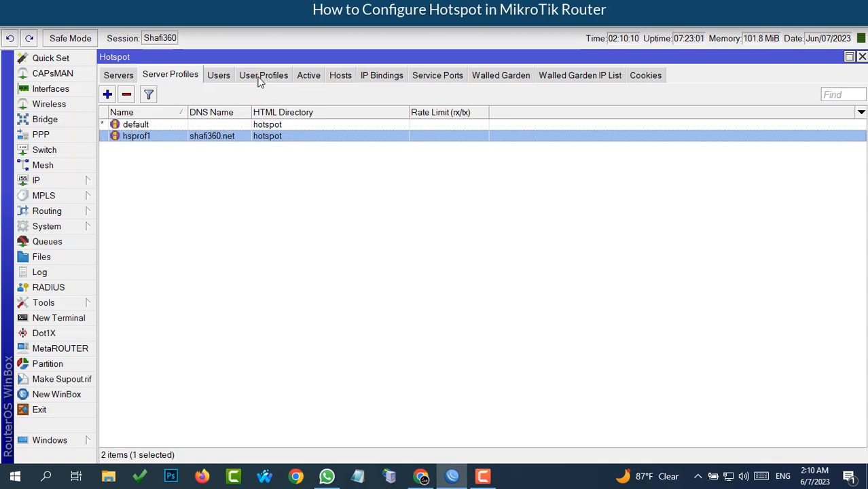
- Add a new user profile named 30Day using the hs-pool-9 address pool
{"action": "left_click", "coordinate": [262, 78]}
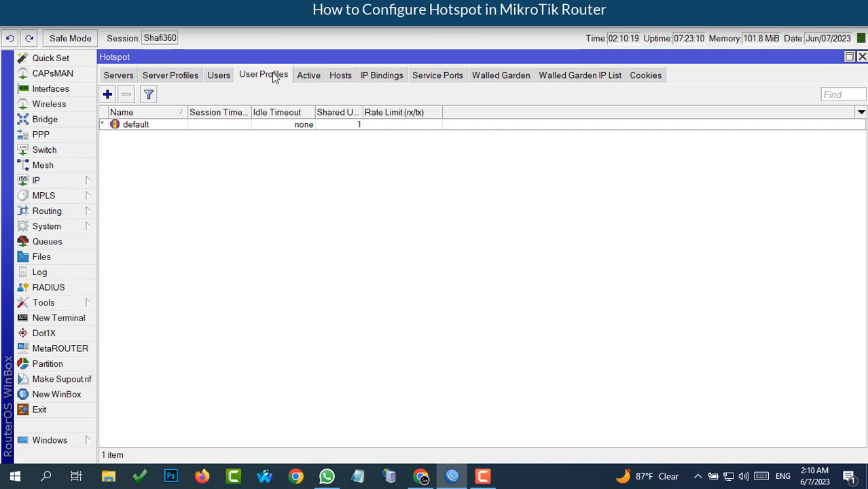
{"action": "left_click", "coordinate": [107, 94]}
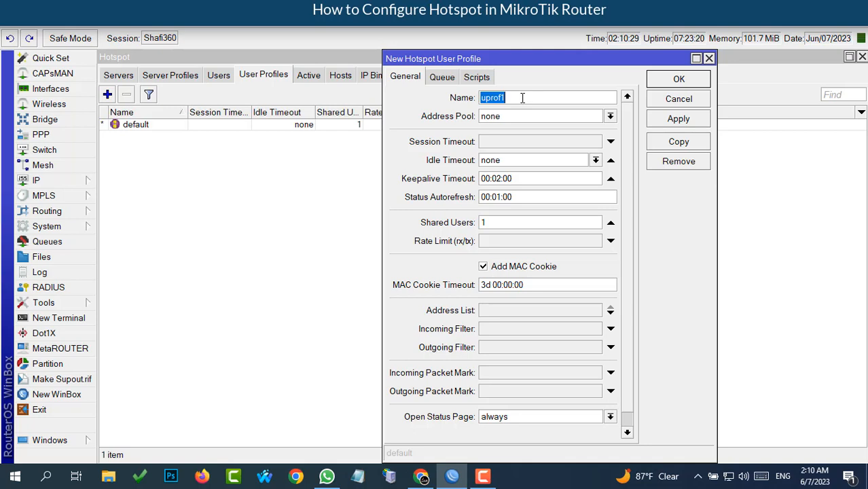
{"action": "type", "text": "3"}
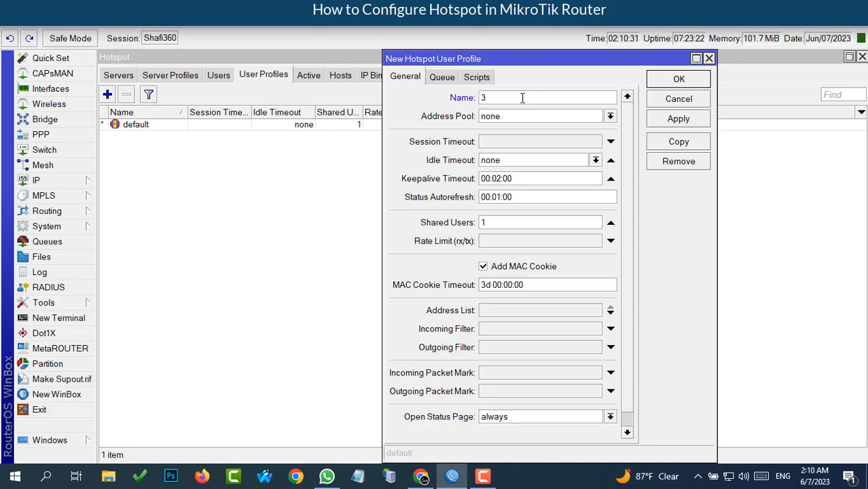
{"action": "type", "text": "0Day"}
{"action": "left_click", "coordinate": [611, 117]}
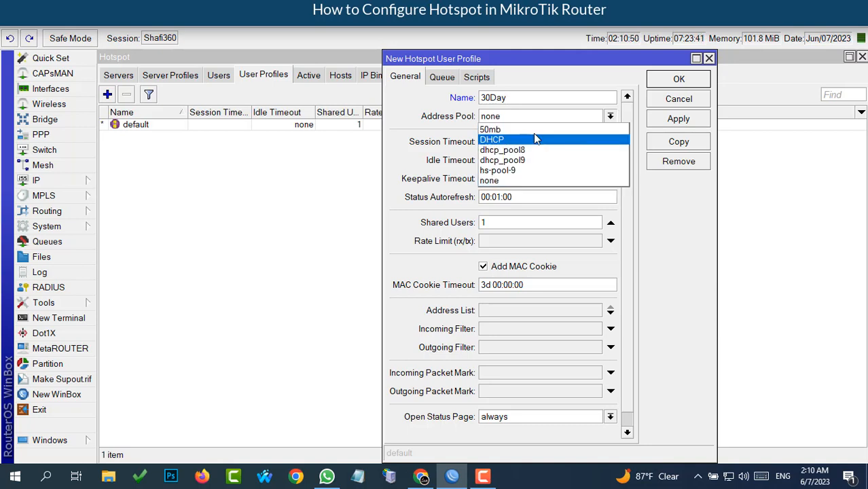
{"action": "left_click", "coordinate": [506, 170]}
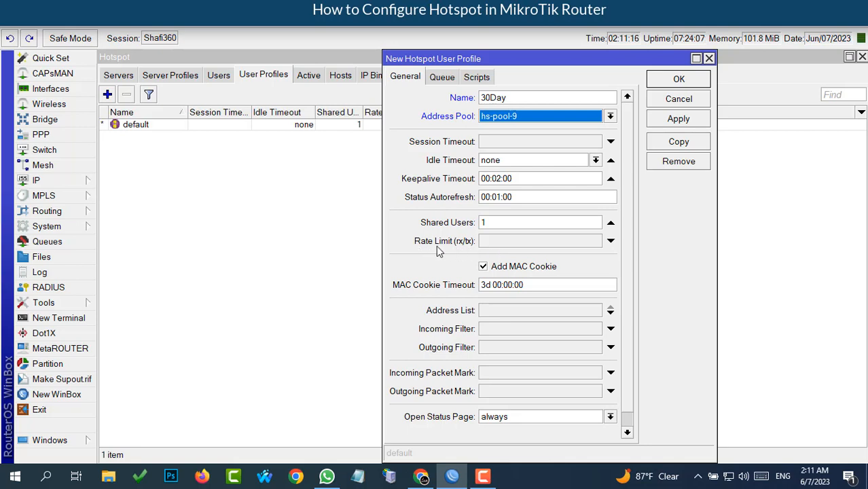
- Enter a 10M/10M rx/tx rate limit for the 30Day profile
{"action": "left_click", "coordinate": [491, 243]}
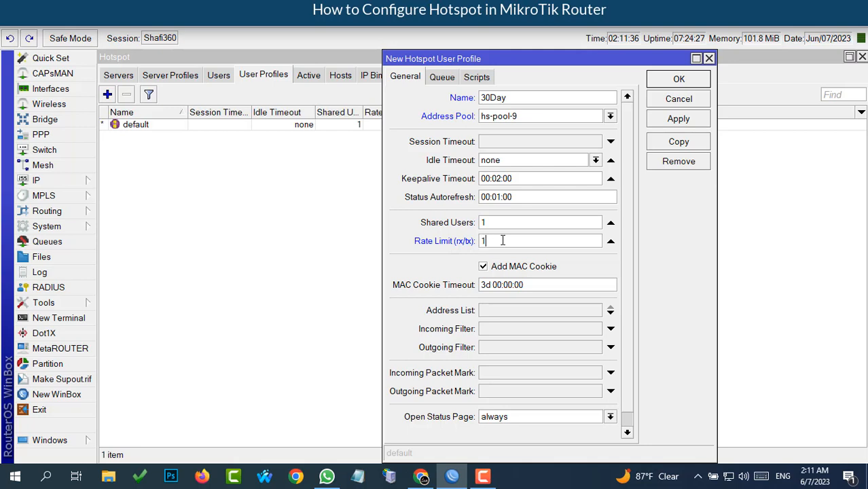
{"action": "type", "text": "0M/10M"}
{"action": "left_click_drag", "start_coordinate": [521, 241], "coordinate": [479, 245]}
{"action": "left_click", "coordinate": [522, 241]}
- Save the 30Day profile, discard the accidental copy, and close its settings
{"action": "left_click", "coordinate": [669, 120]}
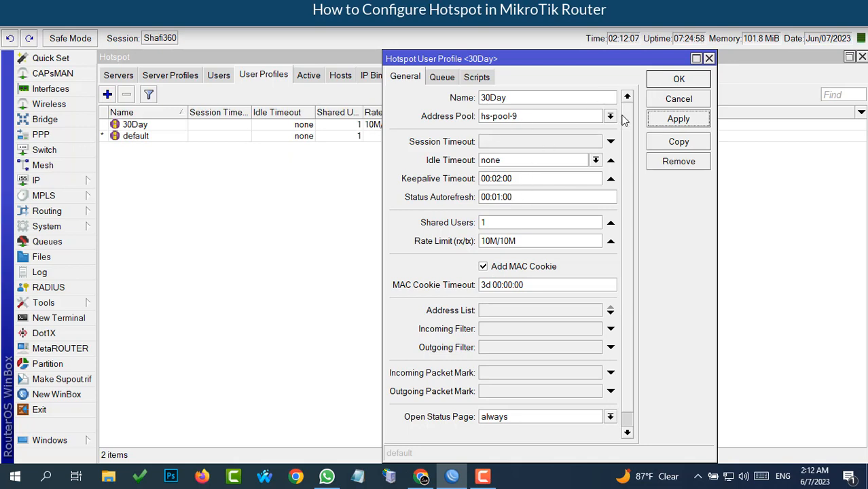
{"action": "left_click", "coordinate": [676, 142]}
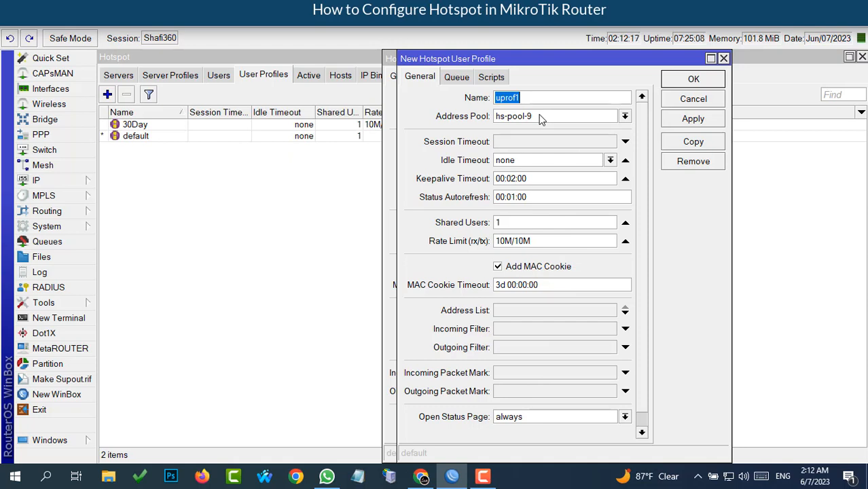
{"action": "left_click", "coordinate": [723, 58]}
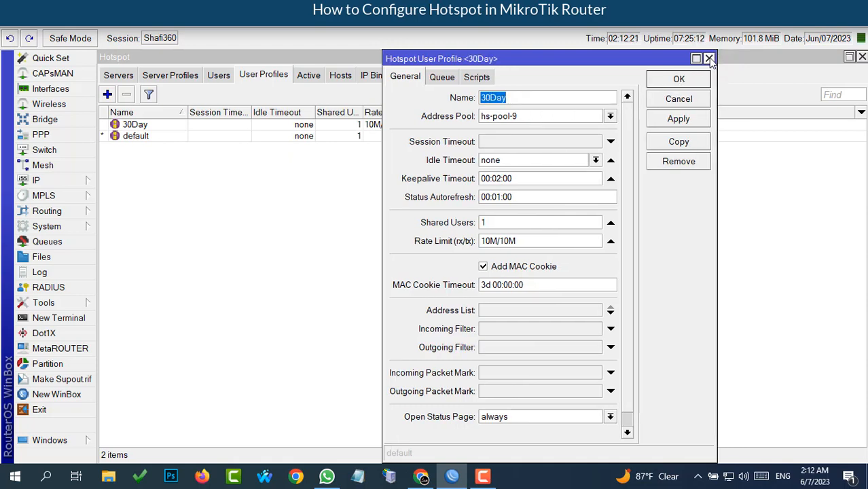
{"action": "left_click", "coordinate": [708, 58]}
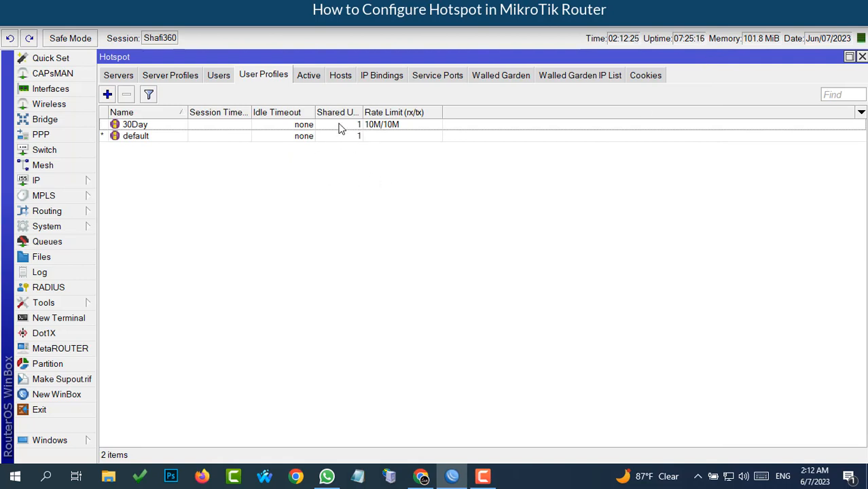
- Browse the Active, Hosts and User Profiles tabs, ending on the Users list showing only admin
{"action": "left_click", "coordinate": [310, 77]}
{"action": "left_click", "coordinate": [334, 78]}
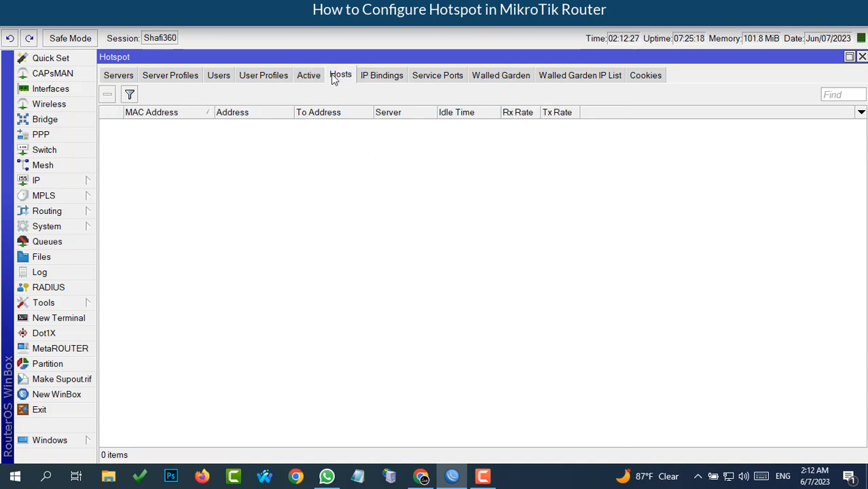
{"action": "left_click", "coordinate": [263, 79]}
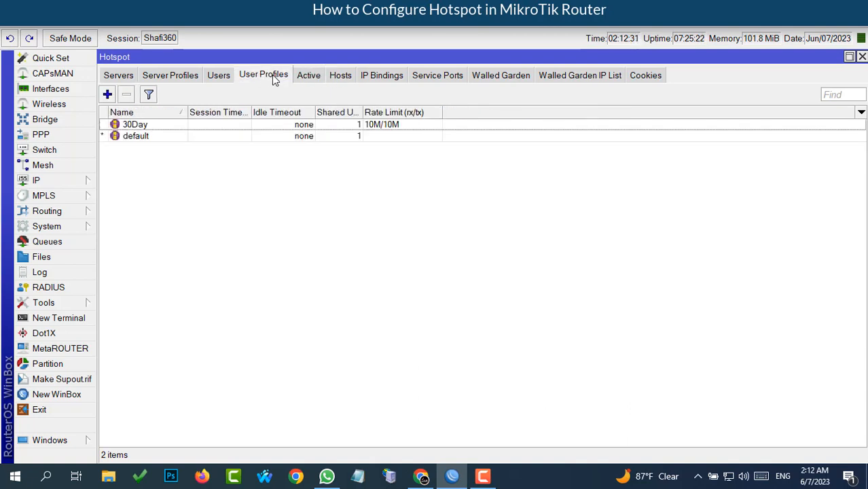
{"action": "left_click", "coordinate": [218, 77]}
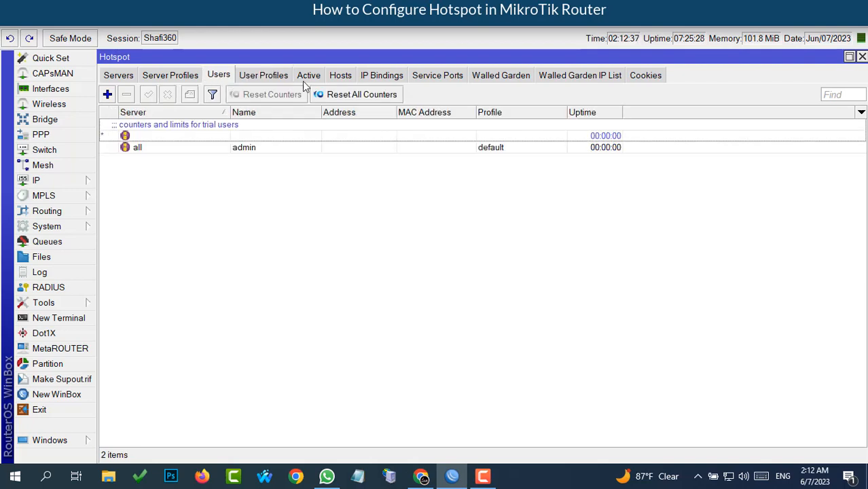
{"action": "left_click", "coordinate": [267, 78]}
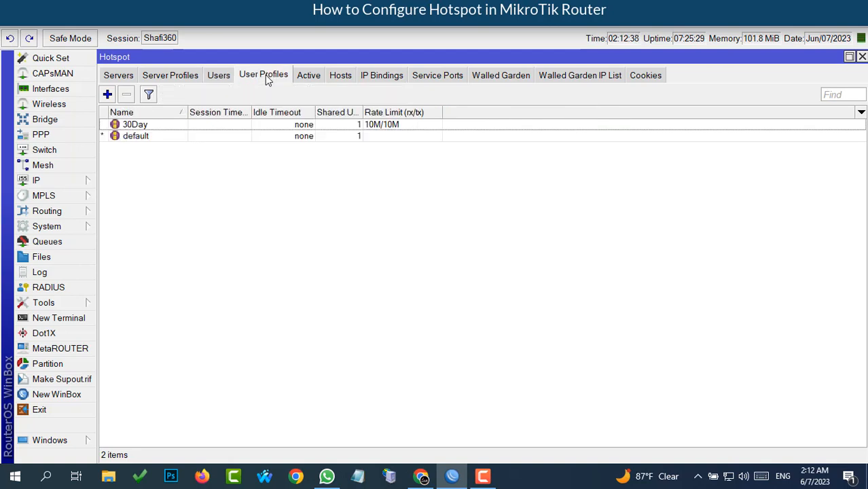
{"action": "left_click", "coordinate": [220, 77]}
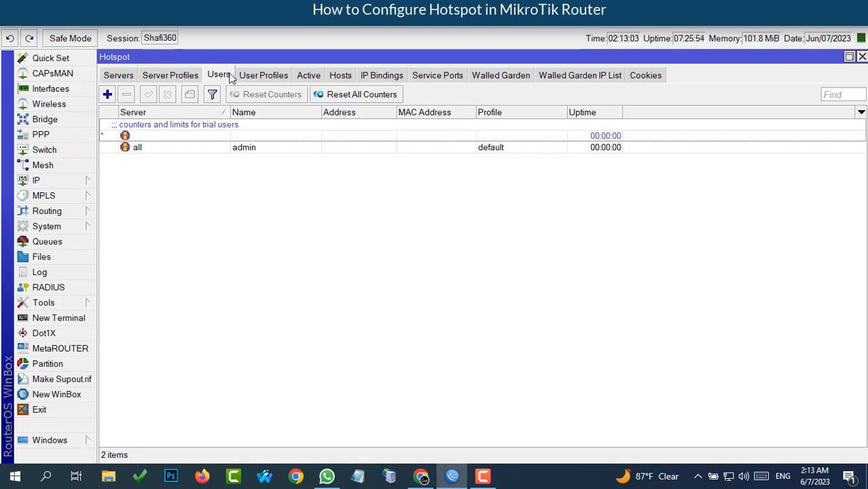
- Add a new hotspot user on server hotspot1 and enter its login name
{"action": "left_click", "coordinate": [107, 94]}
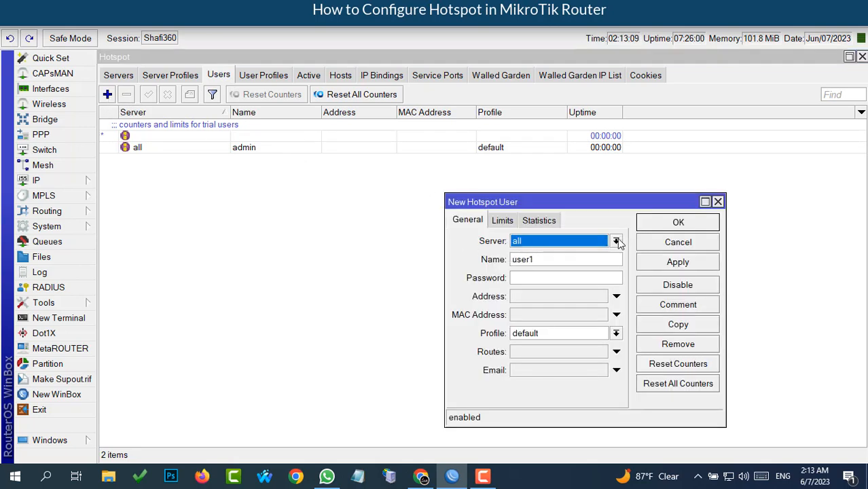
{"action": "left_click", "coordinate": [616, 241]}
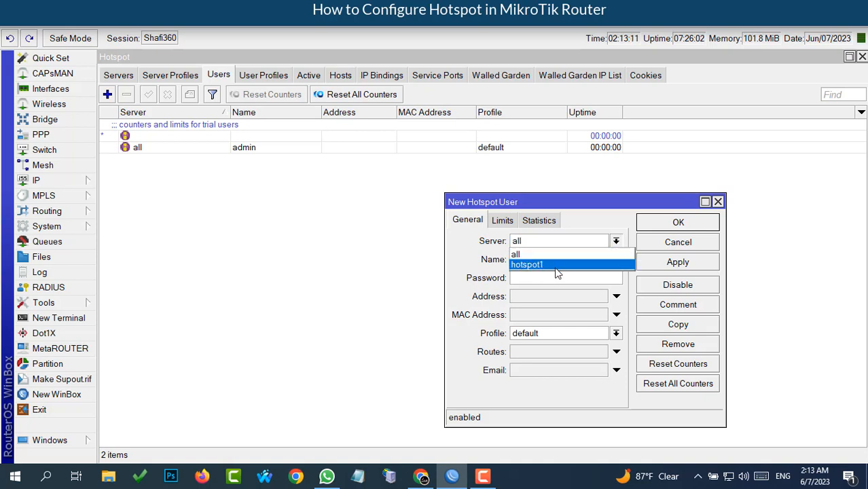
{"action": "left_click", "coordinate": [533, 266]}
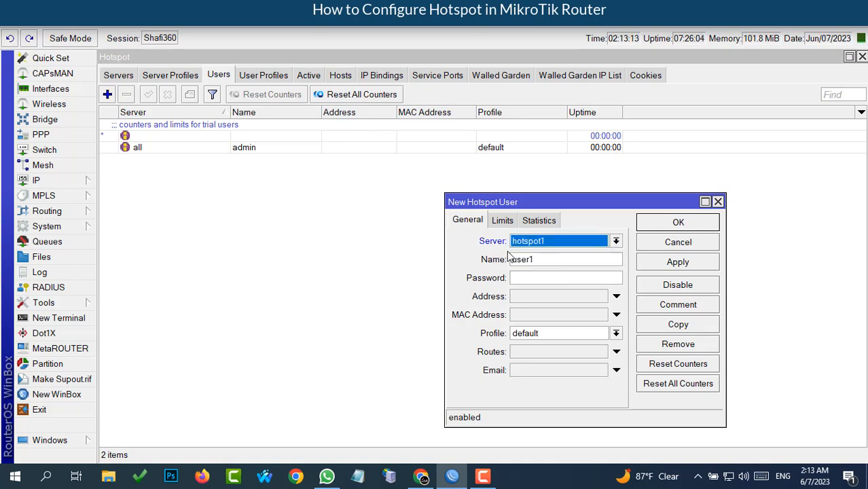
{"action": "left_click", "coordinate": [543, 262]}
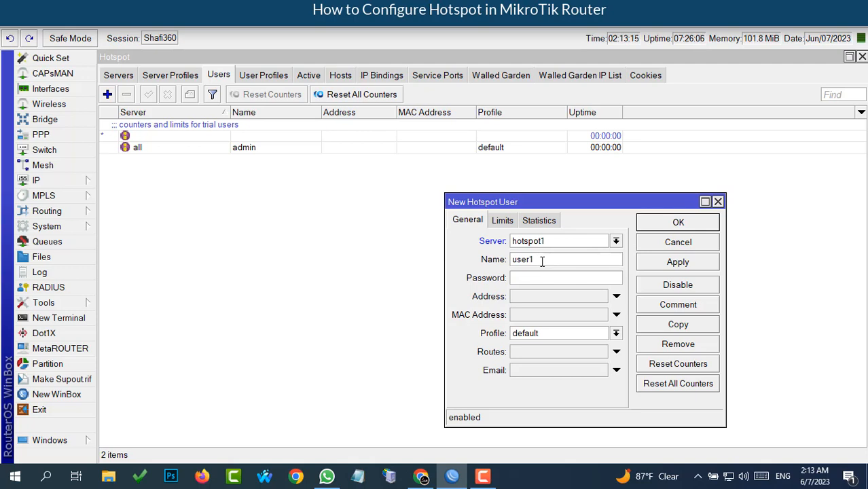
{"action": "key", "text": "BackSpace"}
{"action": "key", "text": "BackSpace"}
{"action": "key", "text": "BackSpace"}
{"action": "key", "text": "BackSpace"}
{"action": "type", "text": "1234"}
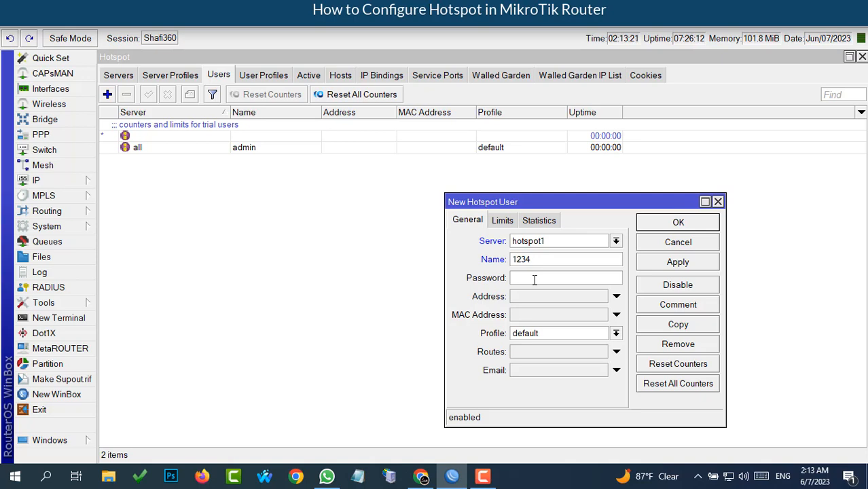
- Set the user's password, assign the 30Day profile, and save the new user
{"action": "left_click", "coordinate": [535, 278]}
{"action": "type", "text": "1234"}
{"action": "left_click", "coordinate": [616, 333]}
{"action": "left_click", "coordinate": [528, 347]}
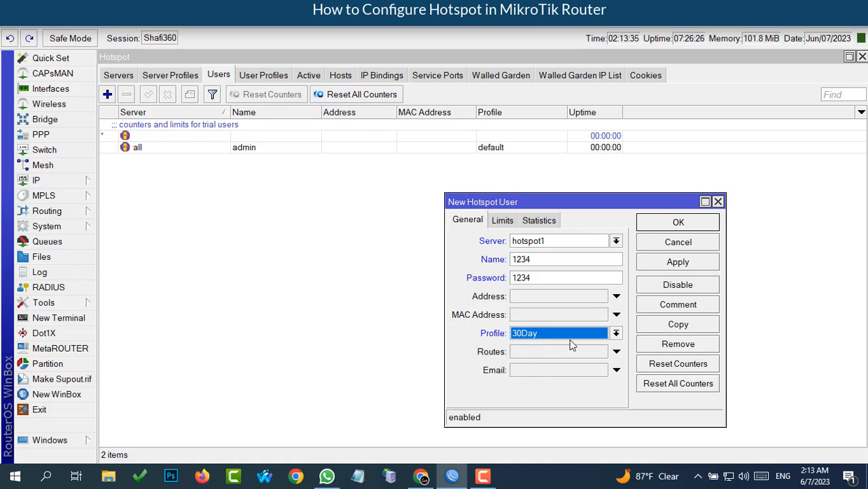
{"action": "left_click", "coordinate": [663, 265]}
{"action": "left_click", "coordinate": [664, 225]}
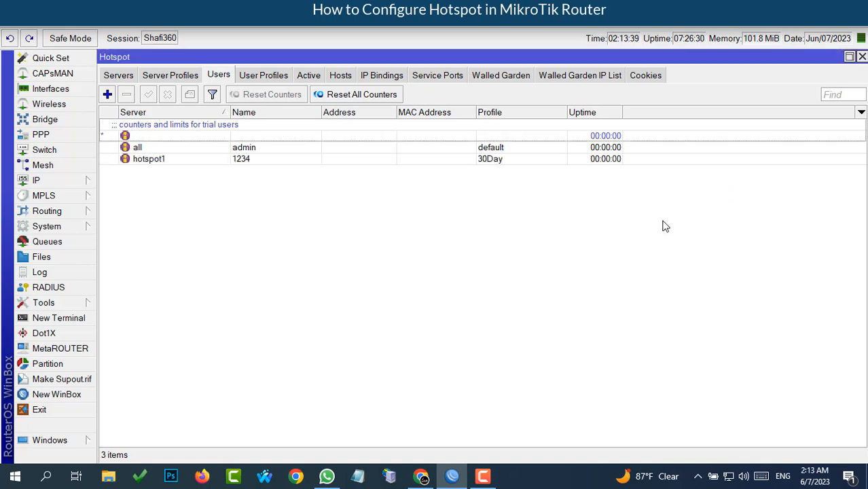
{"action": "left_click", "coordinate": [247, 162]}
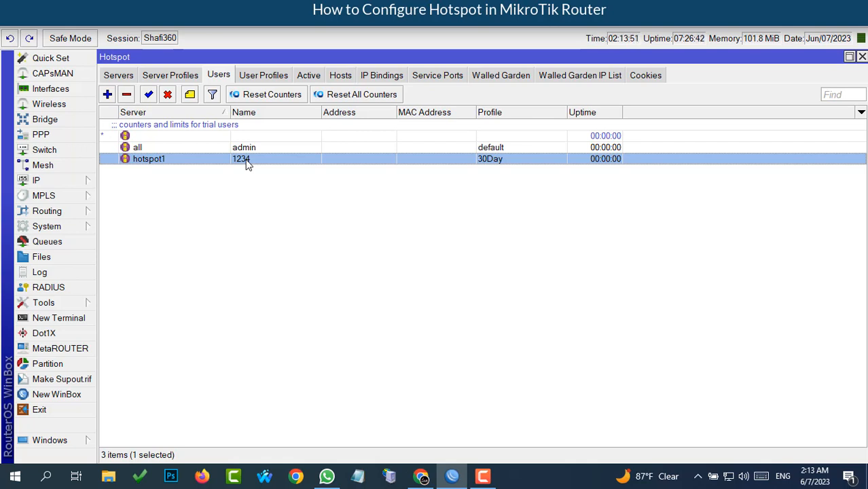
- Show the Interface List and select the ether4 and ether5 rows
{"action": "left_click", "coordinate": [50, 90]}
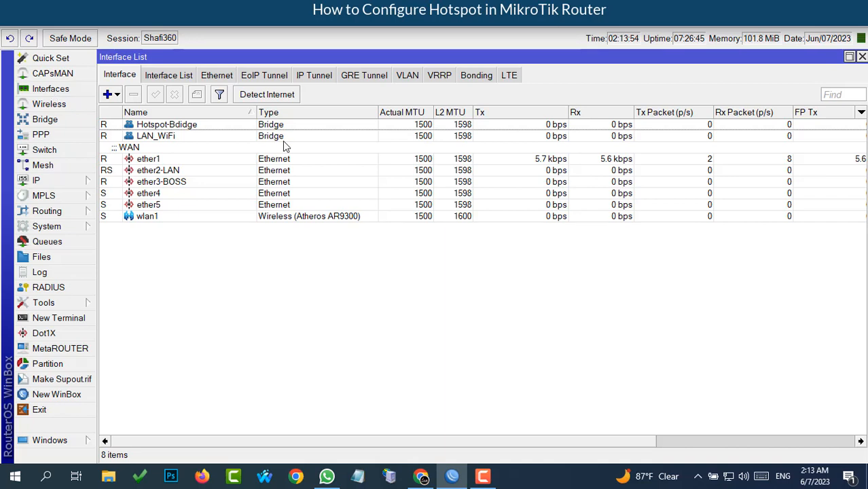
{"action": "left_click", "coordinate": [166, 195]}
{"action": "left_click", "coordinate": [163, 206]}
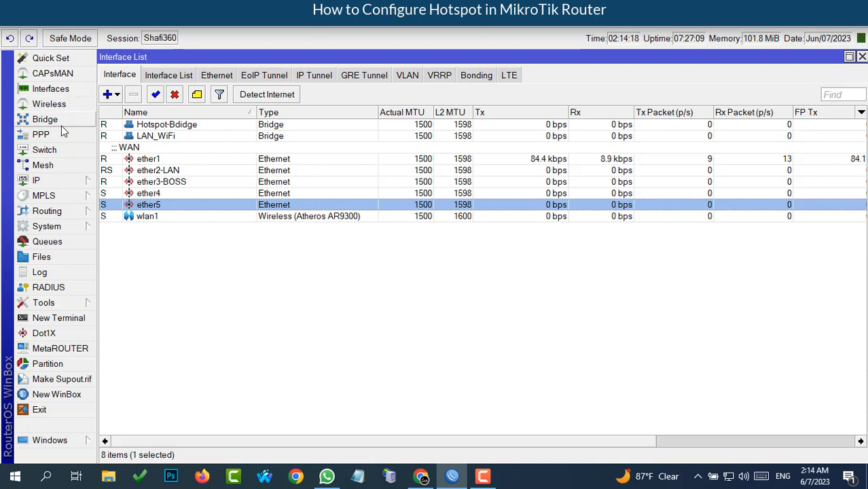
{"action": "left_click", "coordinate": [41, 179]}
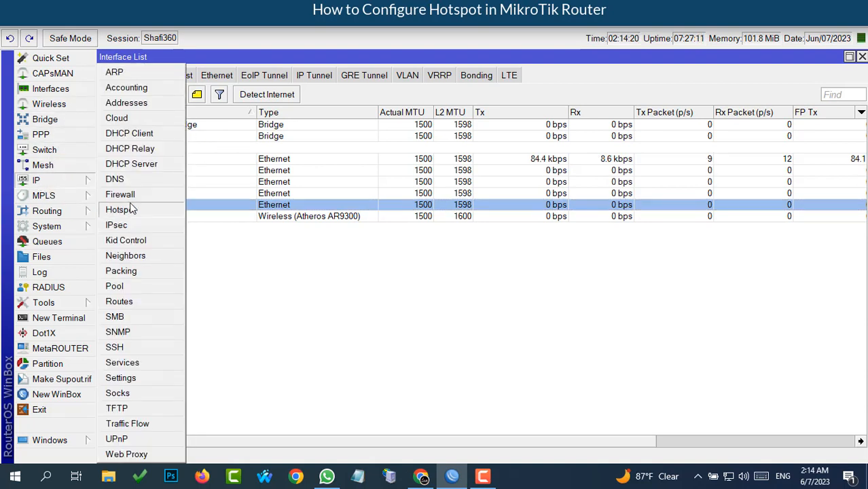
- Reopen IP > Hotspot and view the user profiles, including 30Day at 10M/10M
{"action": "left_click", "coordinate": [124, 212]}
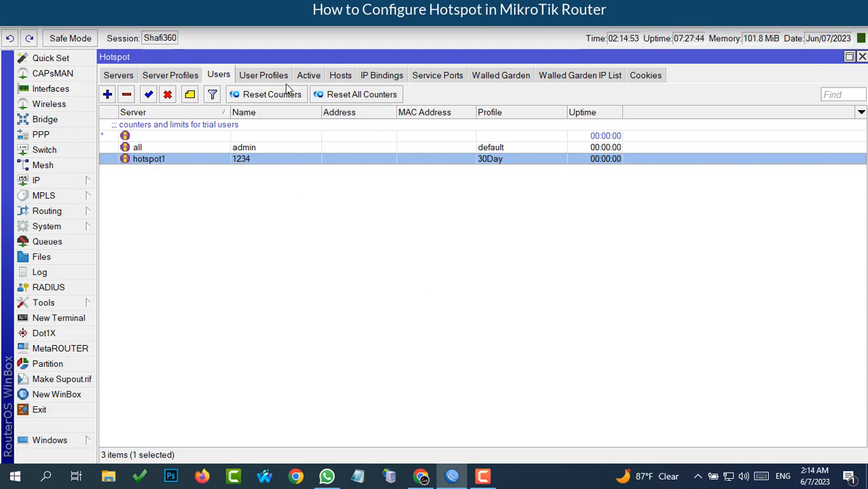
{"action": "left_click", "coordinate": [265, 76]}
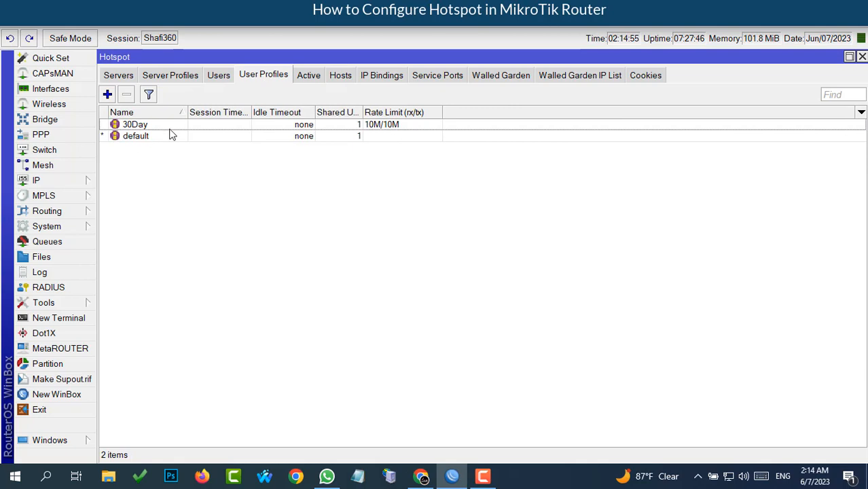